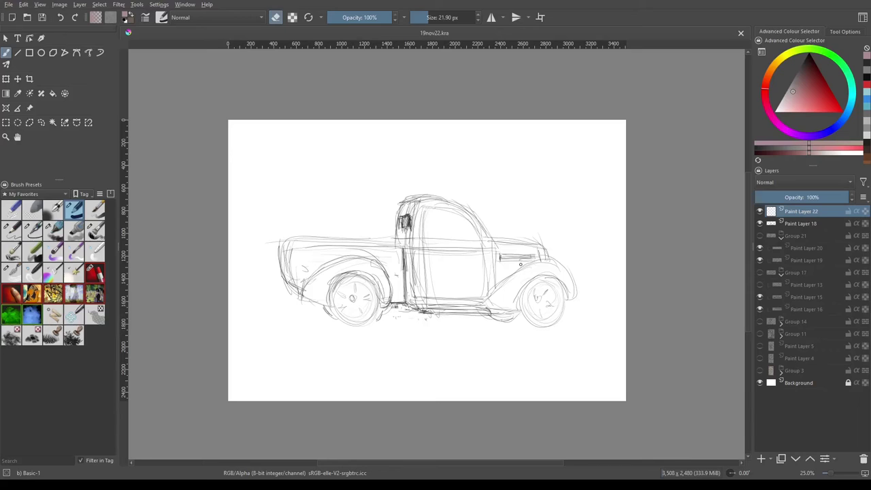
Set up a black marker brush at about 78 px, ending on the Marker Dry preset
click(76, 232)
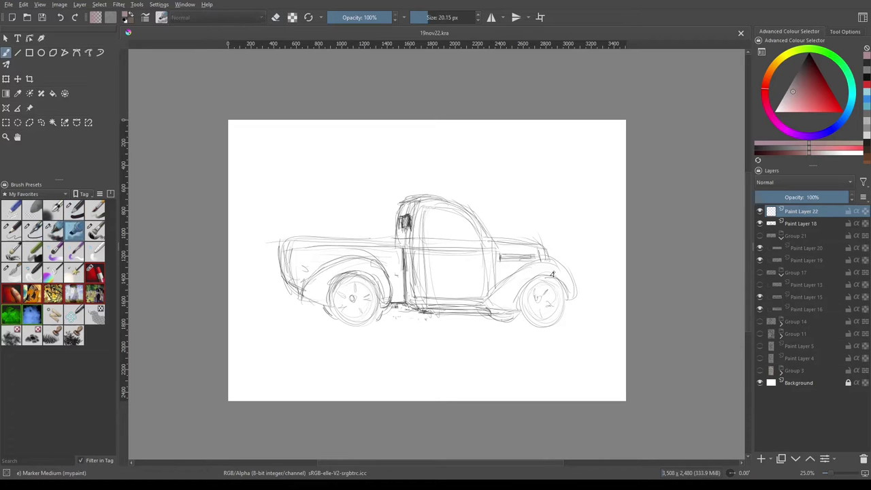
drag(553, 275, 570, 250)
key(d)
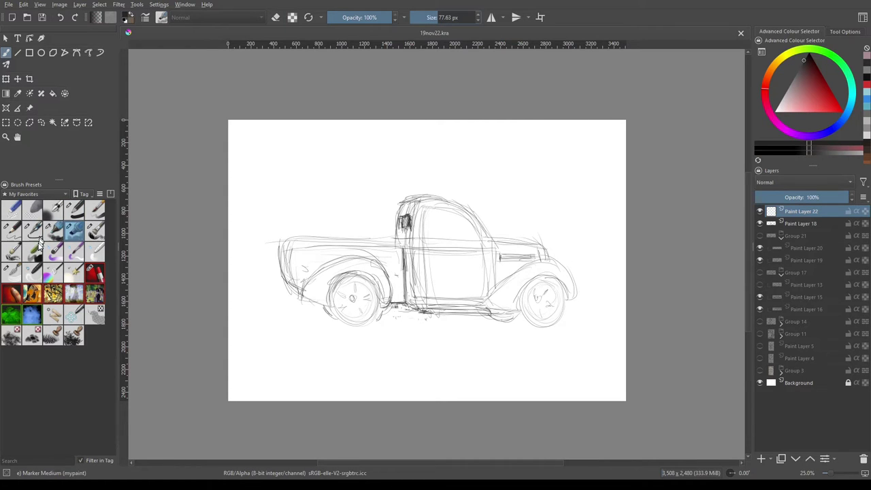
click(54, 232)
Shade both fenders, the lower body sill and the front wheel in grey
drag(550, 271, 575, 299)
drag(509, 313, 446, 314)
drag(558, 286, 531, 306)
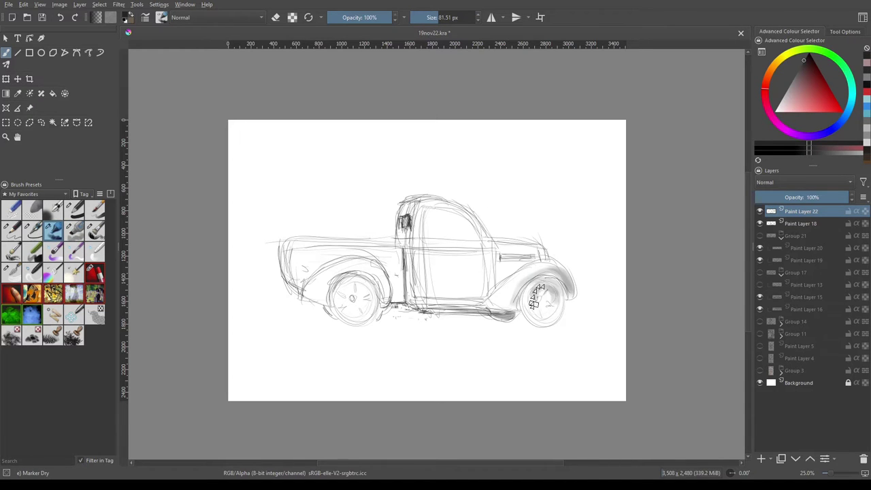
drag(337, 286, 371, 302)
drag(367, 269, 392, 302)
drag(302, 269, 375, 303)
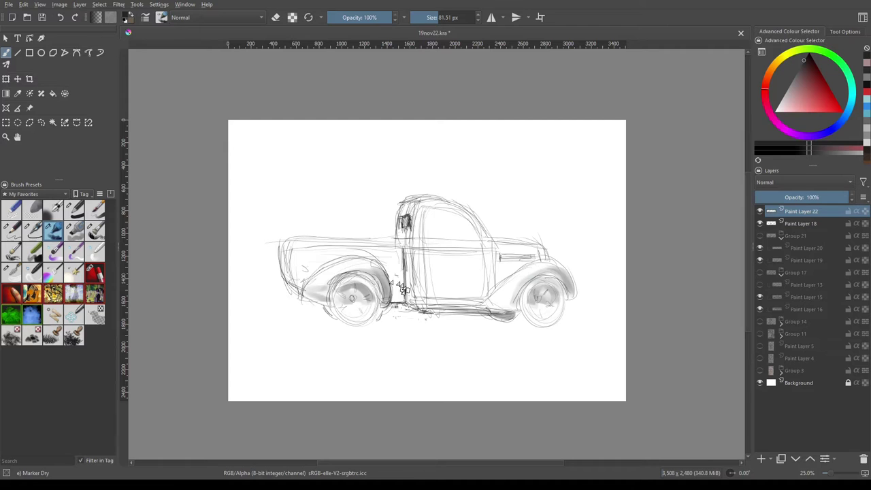
drag(391, 265, 408, 303)
Shade the door panel, rear fender arch and wheels in grey marker
drag(452, 271, 490, 301)
drag(417, 279, 496, 306)
mouse_move(562, 271)
mouse_down()
mouse_move(524, 296)
mouse_move(528, 285)
mouse_move(565, 313)
mouse_move(524, 307)
mouse_up()
drag(367, 275, 320, 299)
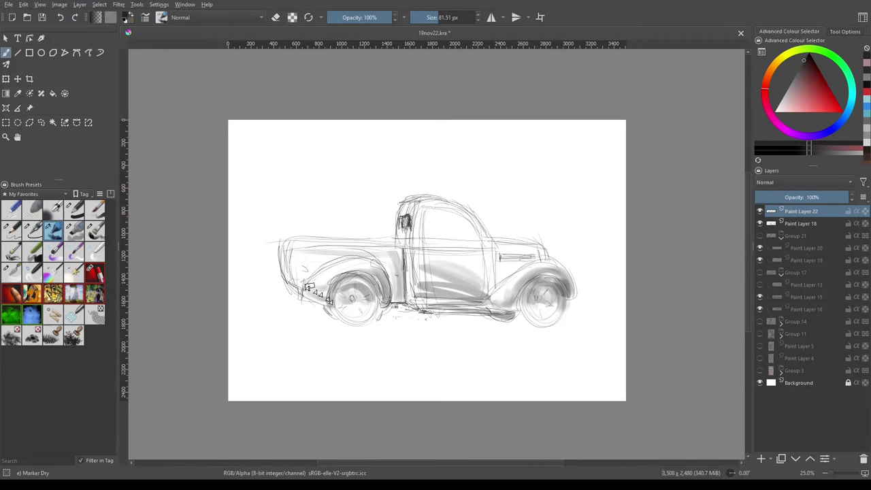
mouse_move(419, 282)
mouse_down()
mouse_move(463, 297)
mouse_move(407, 305)
mouse_move(367, 259)
mouse_move(311, 256)
mouse_move(326, 304)
mouse_up()
drag(348, 292, 341, 306)
drag(555, 289, 541, 303)
Add grey around the wheels, rear fender, hood belt line and front fender top
mouse_move(375, 282)
mouse_down()
mouse_move(344, 296)
mouse_move(338, 271)
mouse_move(282, 291)
mouse_up()
drag(414, 248, 412, 303)
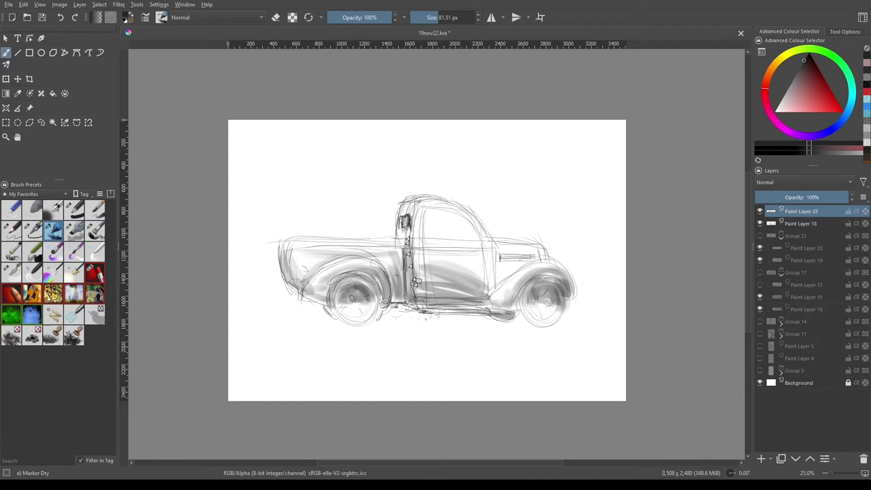
mouse_move(497, 279)
mouse_down()
mouse_move(529, 257)
mouse_move(468, 251)
mouse_move(521, 255)
mouse_up()
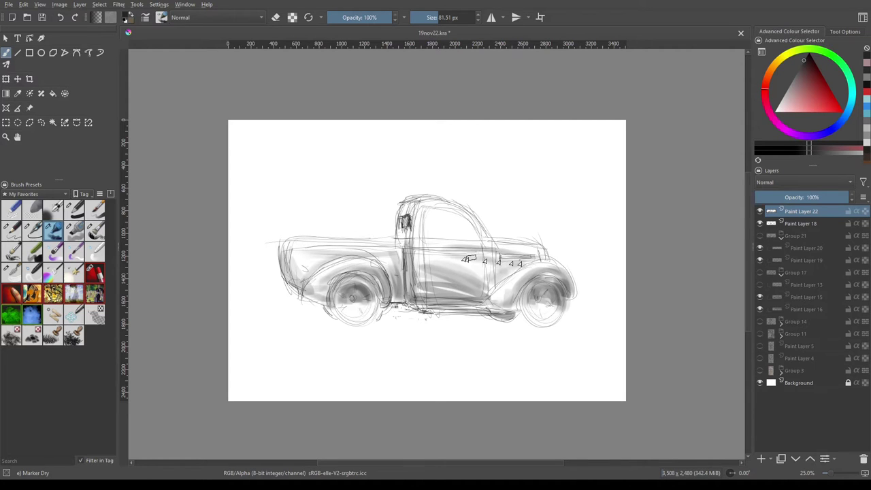
drag(444, 262, 545, 253)
Darken the cab window and B-pillar, and paint a ground shadow beneath the truck
mouse_move(439, 211)
mouse_down()
mouse_move(476, 238)
mouse_move(431, 234)
mouse_move(468, 218)
mouse_up()
drag(425, 204, 422, 237)
drag(405, 214, 406, 232)
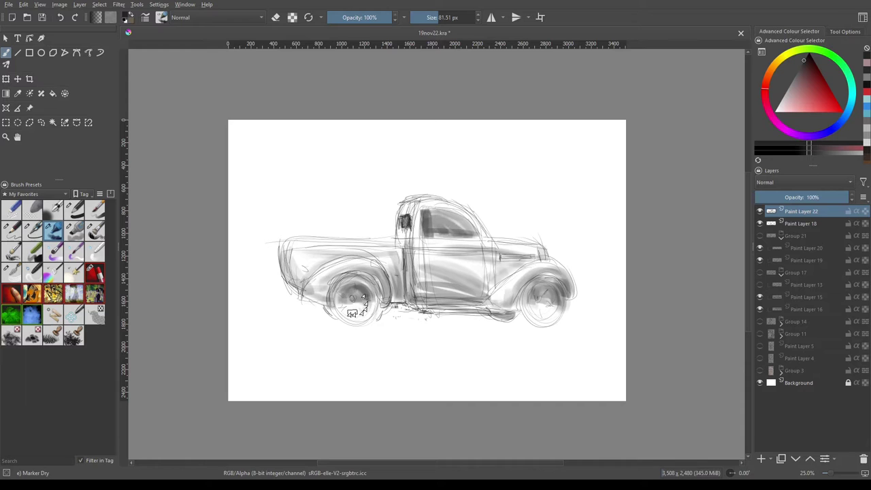
drag(278, 321, 341, 323)
mouse_move(524, 325)
mouse_down()
mouse_move(394, 319)
mouse_move(570, 326)
mouse_move(364, 325)
mouse_move(589, 327)
mouse_up()
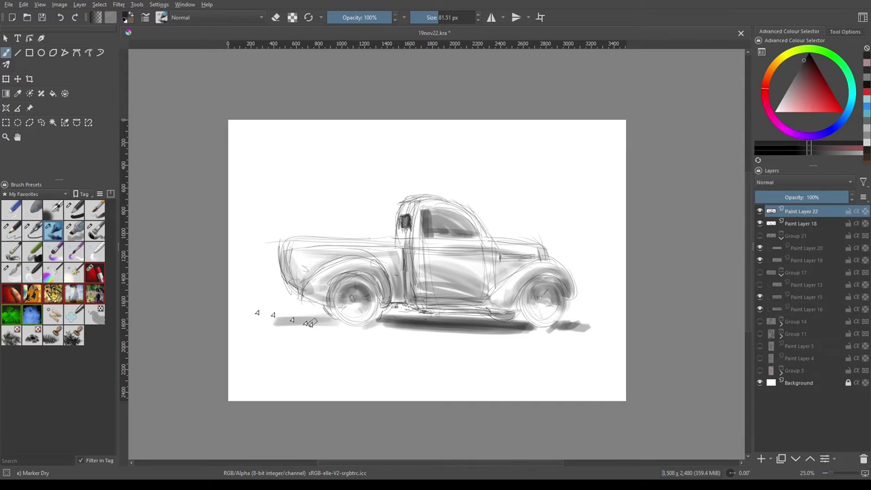
Deepen both ends of the ground shadow, the cab window, door seam and lower body panels
drag(333, 321, 266, 317)
drag(582, 328, 549, 320)
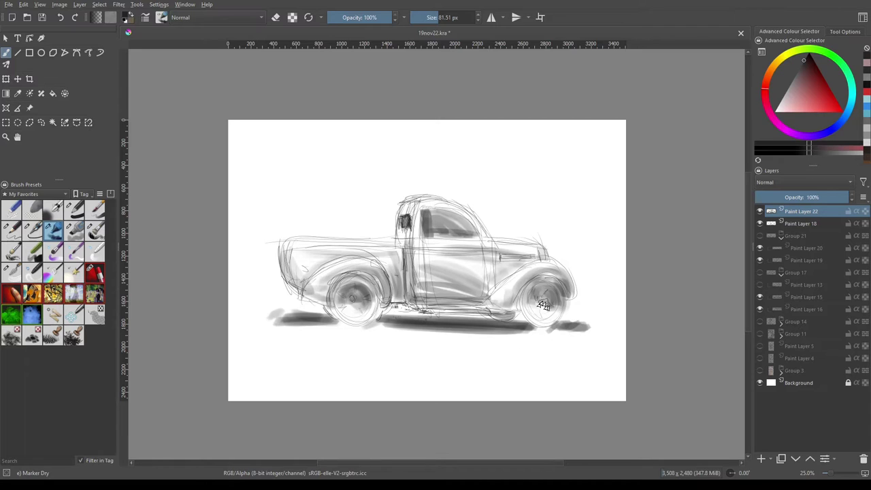
mouse_move(425, 224)
mouse_down()
mouse_move(471, 225)
mouse_move(422, 232)
mouse_up()
mouse_move(406, 219)
mouse_down()
mouse_move(392, 232)
mouse_move(408, 285)
mouse_up()
mouse_move(407, 256)
mouse_down()
mouse_move(412, 317)
mouse_move(374, 298)
mouse_move(286, 287)
mouse_move(299, 284)
mouse_up()
mouse_move(400, 281)
mouse_down()
mouse_move(396, 308)
mouse_move(479, 275)
mouse_up()
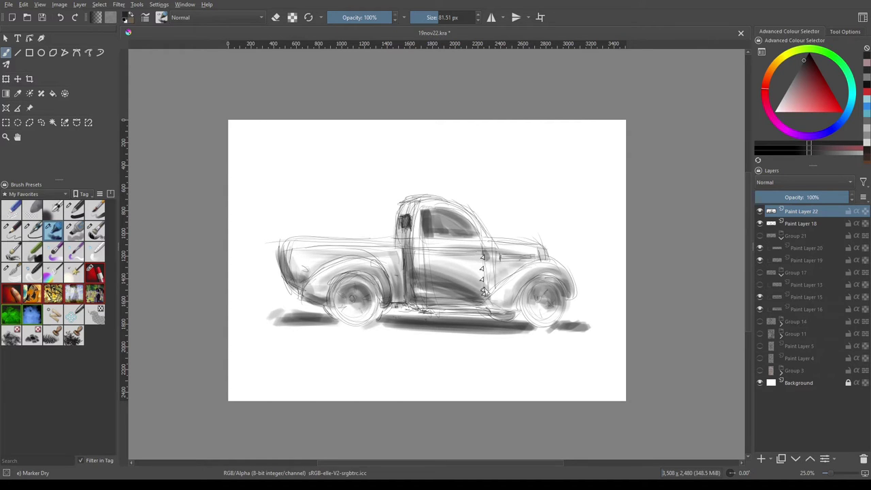
mouse_move(475, 233)
mouse_down()
mouse_move(450, 210)
mouse_move(421, 216)
mouse_up()
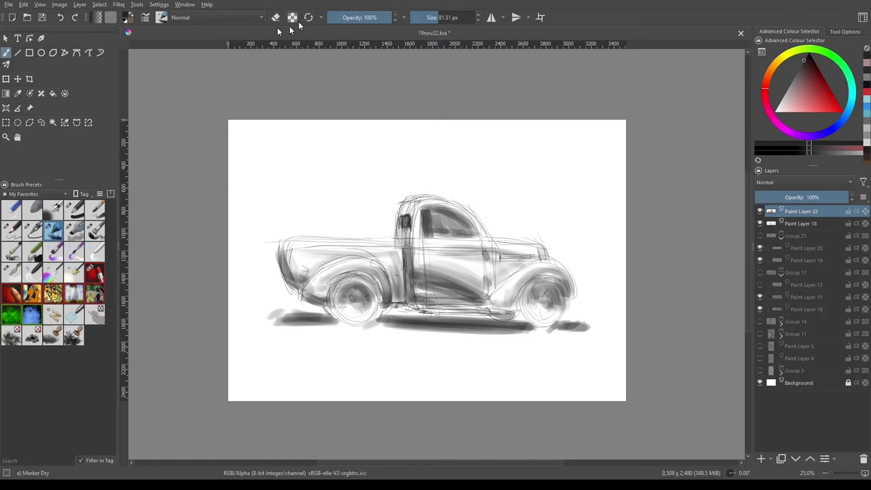
Enlarge the brush to about 48 px and thicken the front wheel arch and tyre outline
key(bracketright)
key(bracketright)
key(bracketright)
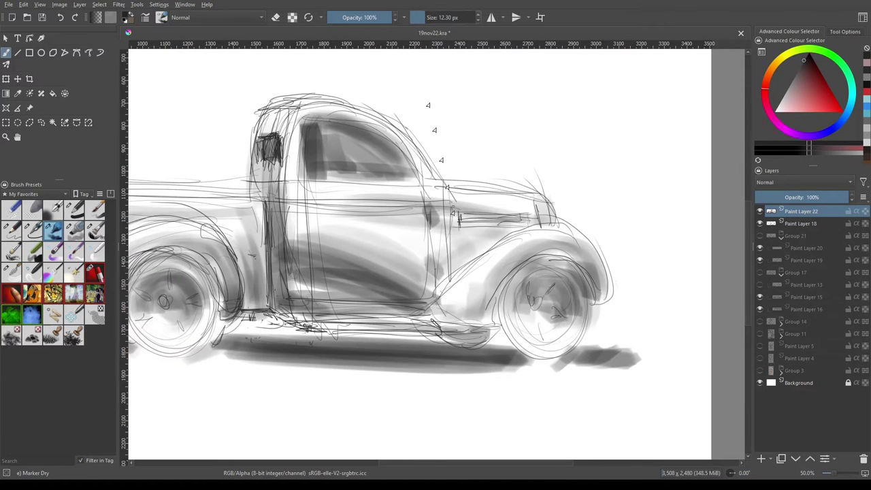
drag(429, 210, 430, 225)
mouse_move(574, 277)
mouse_down()
mouse_move(524, 256)
mouse_move(501, 302)
mouse_up()
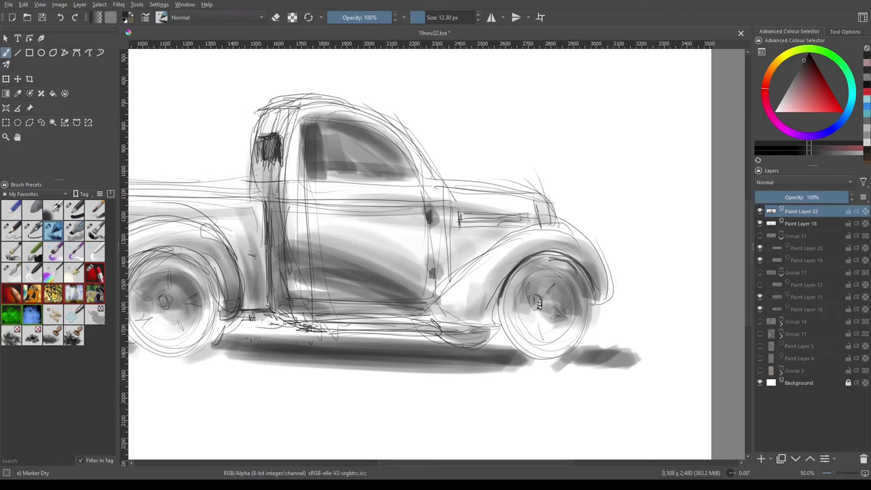
mouse_move(596, 300)
mouse_down()
mouse_move(575, 260)
mouse_move(535, 252)
mouse_move(493, 321)
mouse_up()
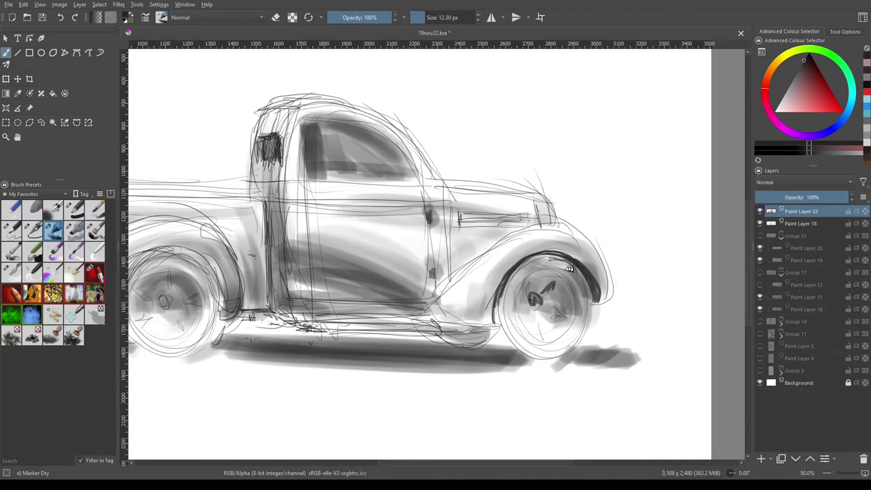
mouse_move(571, 266)
mouse_down()
mouse_move(534, 265)
mouse_move(503, 327)
mouse_up()
key(bracketright)
key(bracketright)
key(bracketright)
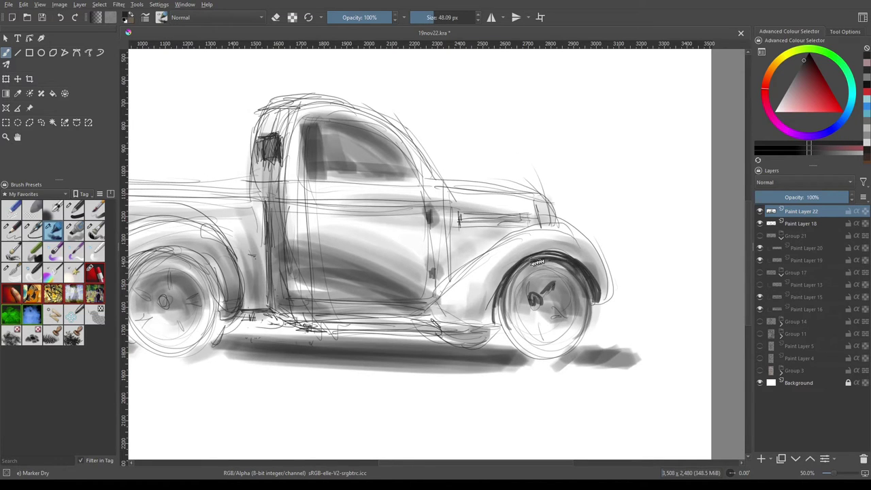
mouse_move(544, 258)
mouse_down()
mouse_move(503, 340)
mouse_move(595, 323)
mouse_up()
drag(580, 279, 495, 328)
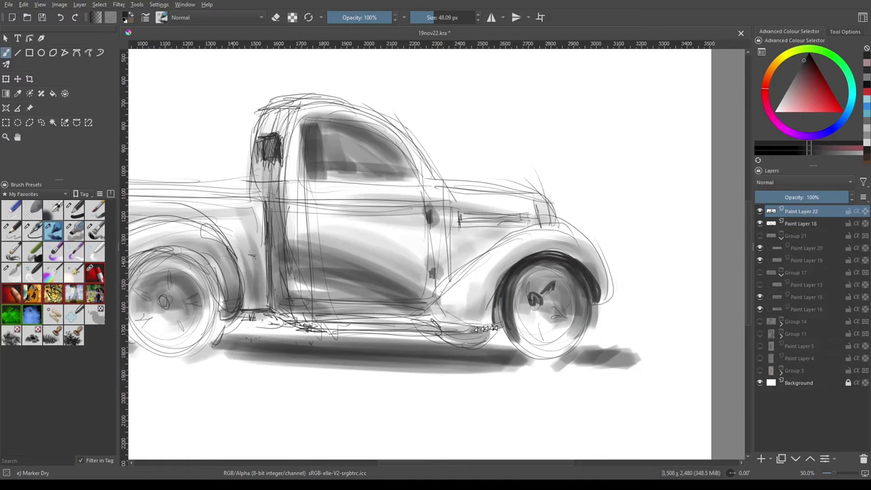
Darken under the chassis, the rear wheel arch and all sides of the tyre outlines
mouse_move(296, 325)
mouse_down()
mouse_move(456, 337)
mouse_move(490, 348)
mouse_up()
mouse_move(171, 252)
mouse_down()
mouse_move(219, 295)
mouse_move(394, 298)
mouse_move(308, 267)
mouse_up()
drag(294, 320, 399, 310)
mouse_move(388, 272)
mouse_down()
mouse_move(306, 313)
mouse_move(386, 314)
mouse_move(350, 360)
mouse_move(296, 306)
mouse_up()
drag(306, 344, 245, 290)
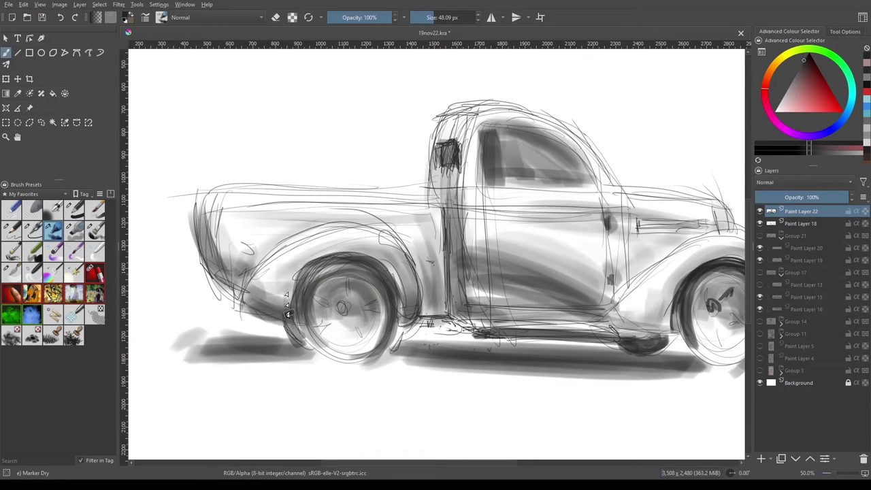
drag(279, 320, 293, 275)
mouse_move(373, 259)
mouse_down()
mouse_move(409, 323)
mouse_move(605, 314)
mouse_up()
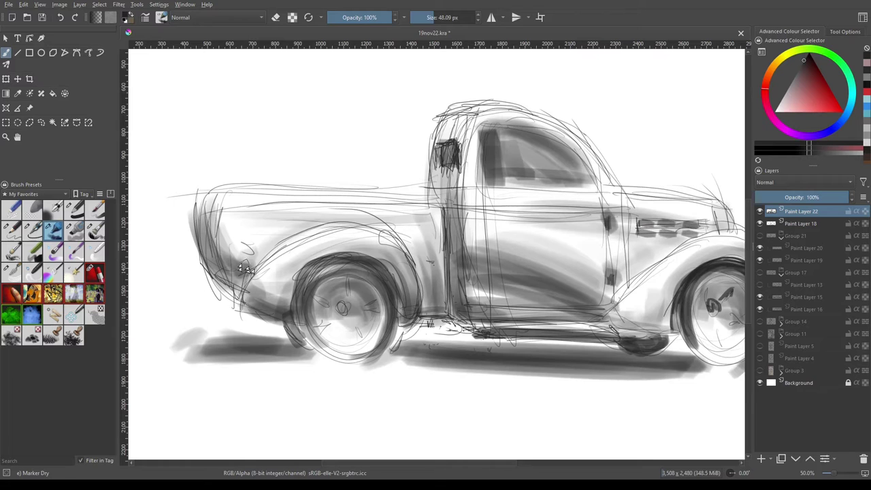
Darken the bed top line, small rear cab window, sill and bed side, then zoom out to check
drag(434, 216, 201, 214)
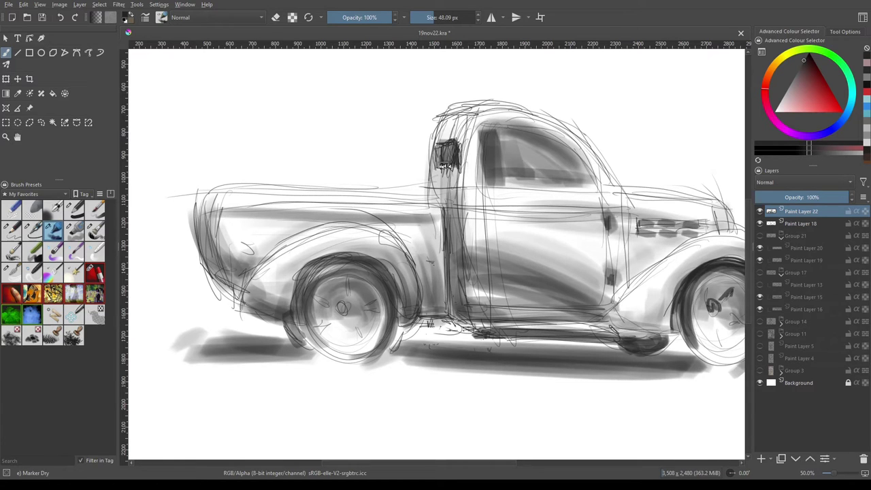
drag(443, 165, 449, 145)
drag(654, 338, 408, 331)
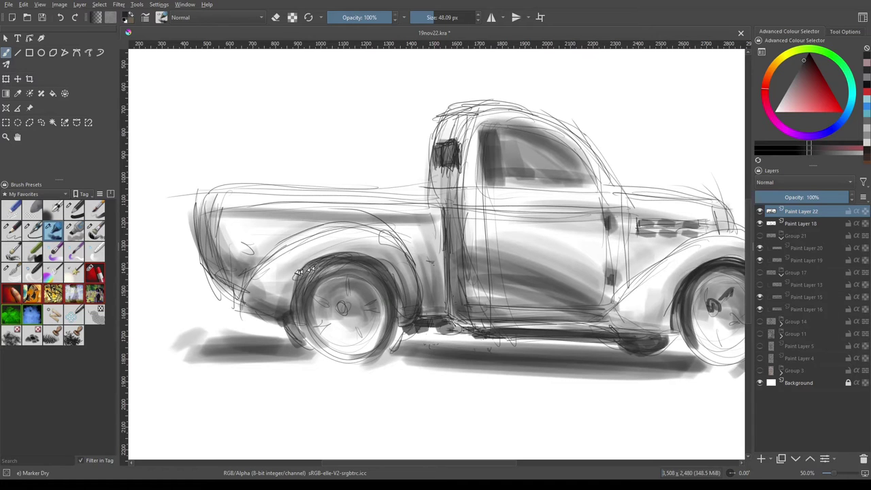
drag(299, 271, 413, 307)
mouse_move(255, 256)
mouse_down()
mouse_move(275, 300)
mouse_move(204, 218)
mouse_up()
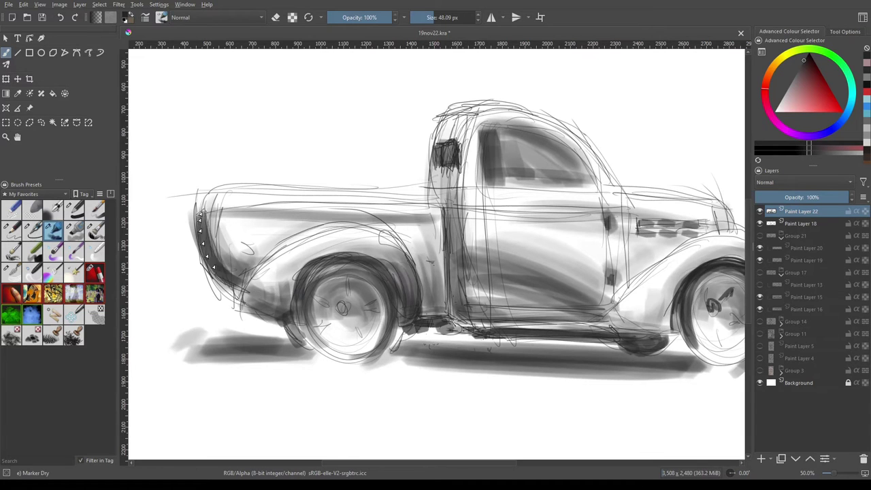
key(minus)
key(plus)
mouse_move(480, 319)
mouse_down()
mouse_move(545, 327)
mouse_move(517, 255)
mouse_move(501, 320)
mouse_up()
key(minus)
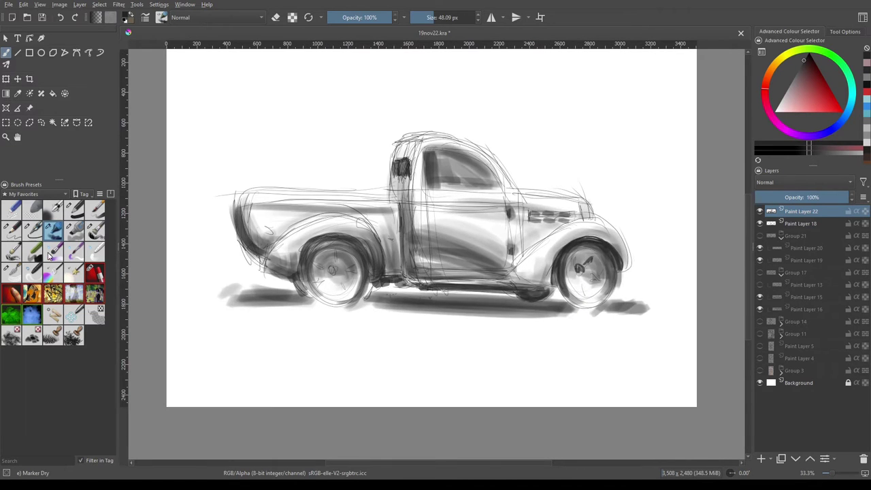
Ink the cab's B-pillar, door bottom, roof, window bottom and beltline with the Ink-2 Fineliner
click(32, 230)
key(plus)
drag(436, 158, 441, 272)
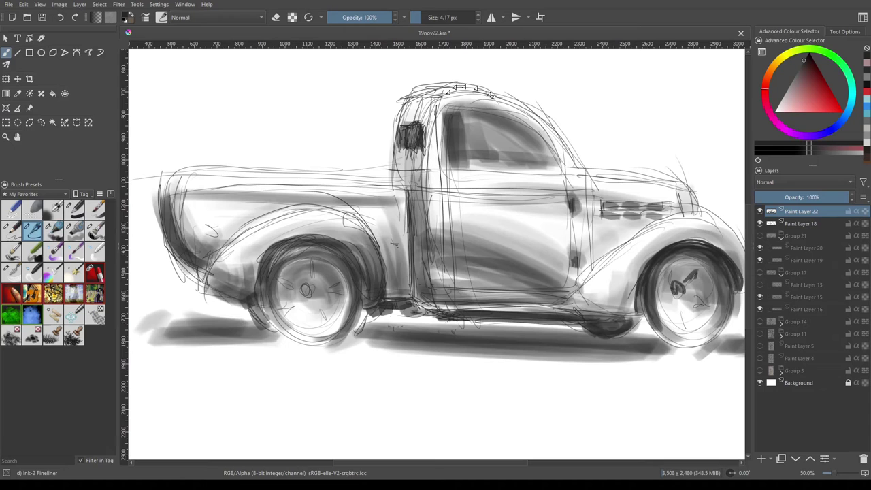
drag(570, 290, 444, 294)
drag(437, 122, 443, 283)
mouse_move(438, 101)
mouse_down()
mouse_move(534, 124)
mouse_move(562, 159)
mouse_move(522, 112)
mouse_move(583, 170)
mouse_up()
click(60, 17)
mouse_move(502, 99)
mouse_down()
mouse_move(398, 95)
mouse_move(394, 167)
mouse_up()
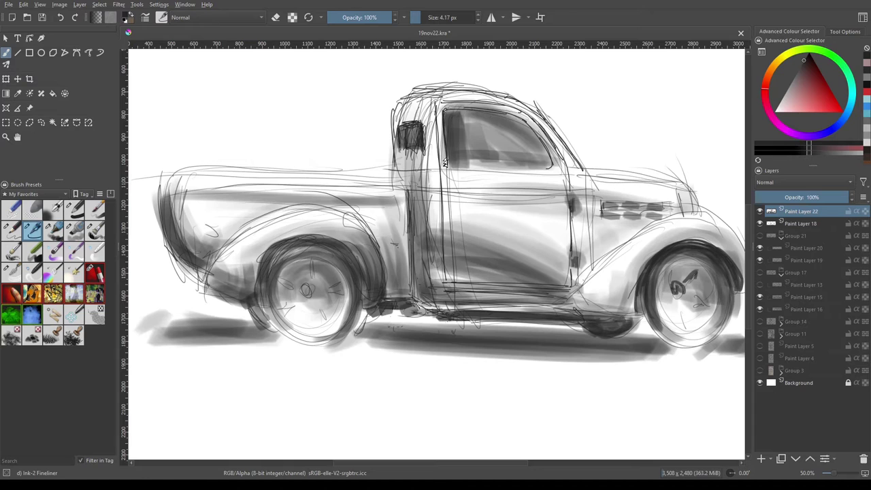
drag(444, 164, 552, 170)
drag(450, 185, 565, 195)
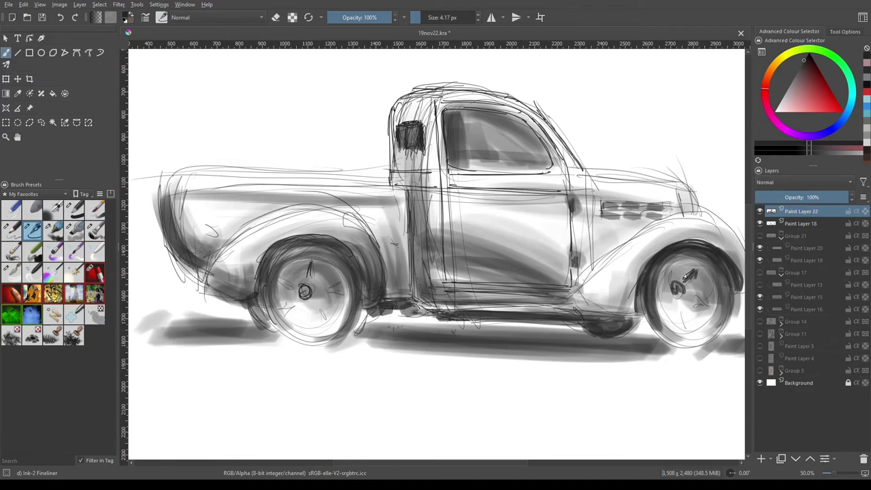
Ink the bed's top edge, both wheel arches and tyre edges, then zoom out
mouse_move(403, 199)
mouse_down()
mouse_move(150, 192)
mouse_move(160, 183)
mouse_up()
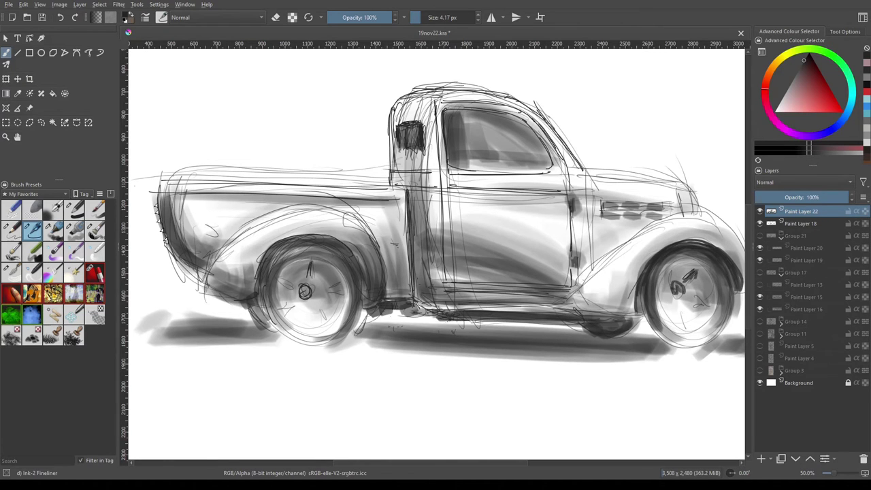
mouse_move(368, 240)
mouse_down()
mouse_move(385, 275)
mouse_move(299, 211)
mouse_move(204, 269)
mouse_move(254, 299)
mouse_move(272, 332)
mouse_move(297, 336)
mouse_up()
drag(308, 286, 300, 298)
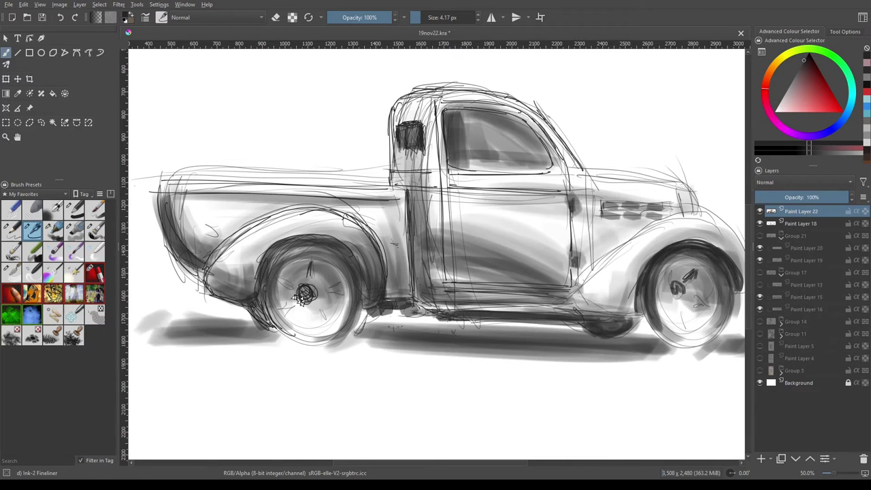
mouse_move(722, 224)
mouse_down()
mouse_move(603, 266)
mouse_move(486, 264)
mouse_up()
drag(544, 225, 594, 291)
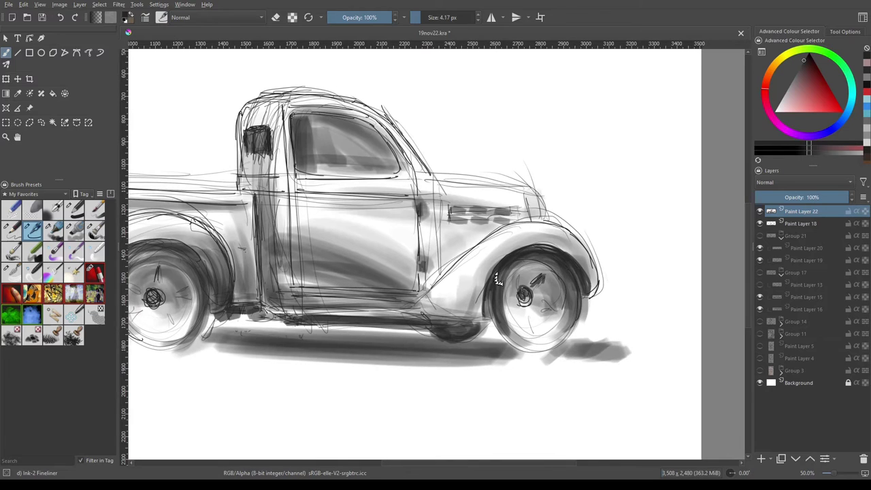
drag(519, 264, 484, 315)
key(minus)
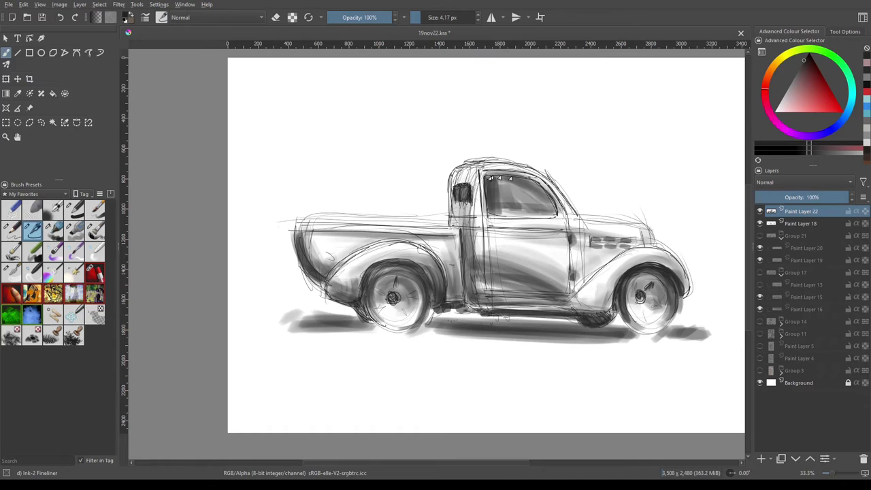
Ink the beltline, the door's rear edge, side trim ticks and the hood line
drag(556, 219, 449, 230)
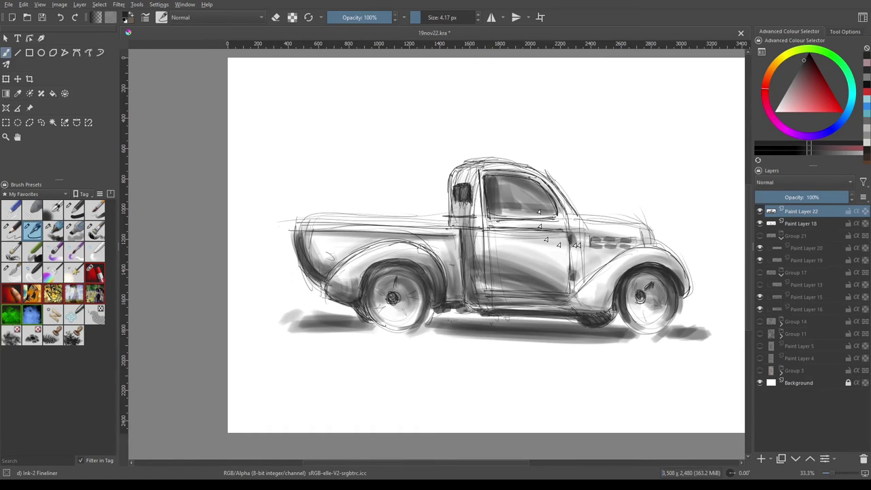
key(1)
mouse_move(543, 274)
mouse_down()
mouse_move(545, 400)
mouse_move(537, 261)
mouse_up()
drag(629, 236, 679, 239)
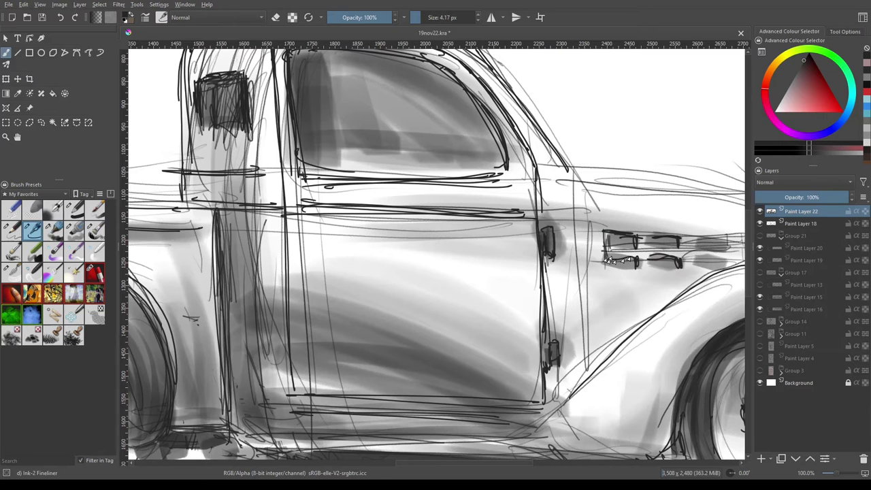
drag(701, 266, 722, 263)
key(minus)
key(minus)
key(plus)
mouse_move(381, 235)
mouse_down()
mouse_move(529, 251)
mouse_move(545, 289)
mouse_up()
drag(479, 246, 542, 251)
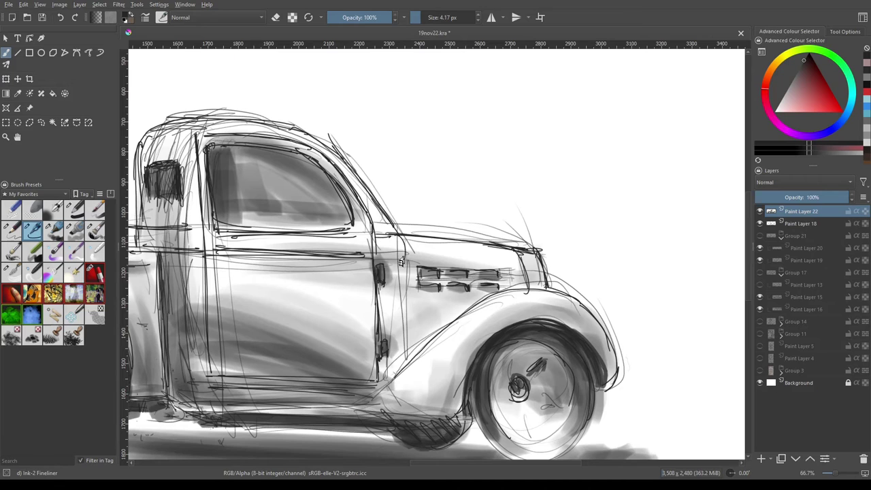
Ink the door's vertical and bottom edges and thicken the outline over the rear tyre
drag(402, 262, 402, 359)
key(minus)
drag(469, 296, 439, 319)
mouse_move(324, 308)
mouse_down()
mouse_move(457, 323)
mouse_move(317, 320)
mouse_move(281, 221)
mouse_move(187, 214)
mouse_up()
drag(238, 288, 399, 270)
drag(303, 266, 365, 231)
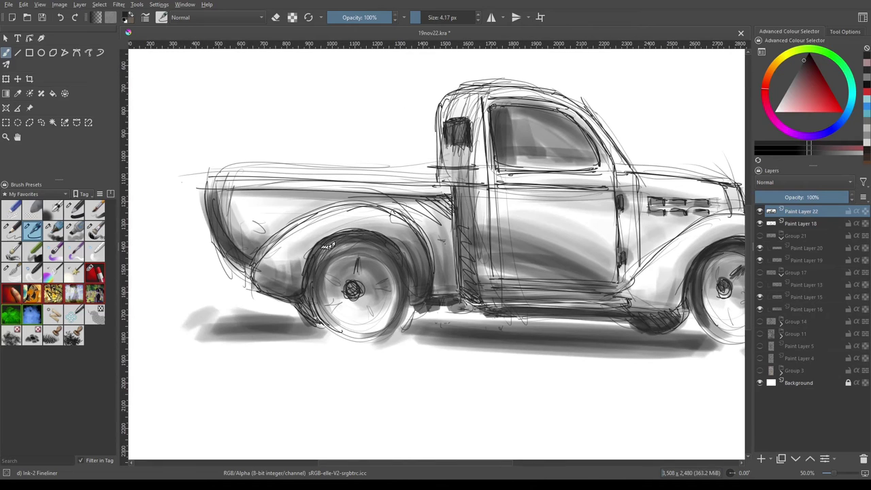
mouse_move(321, 249)
mouse_down()
mouse_move(387, 282)
mouse_move(323, 308)
mouse_up()
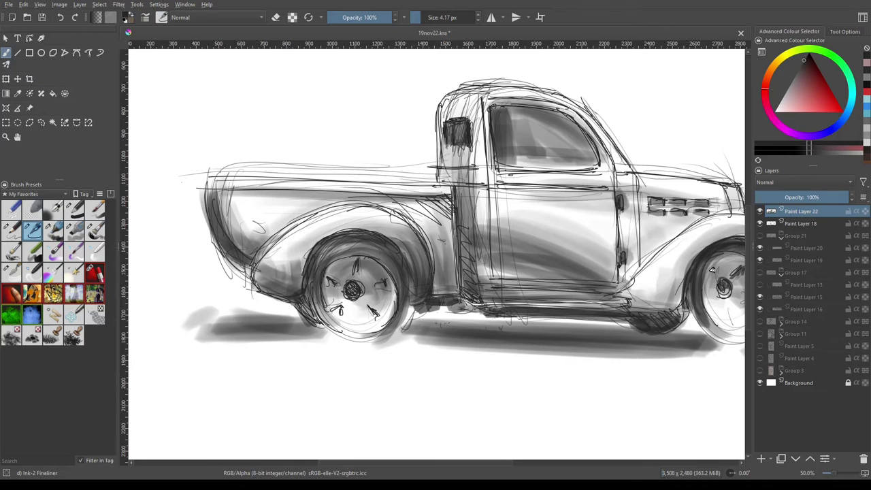
drag(623, 390, 427, 403)
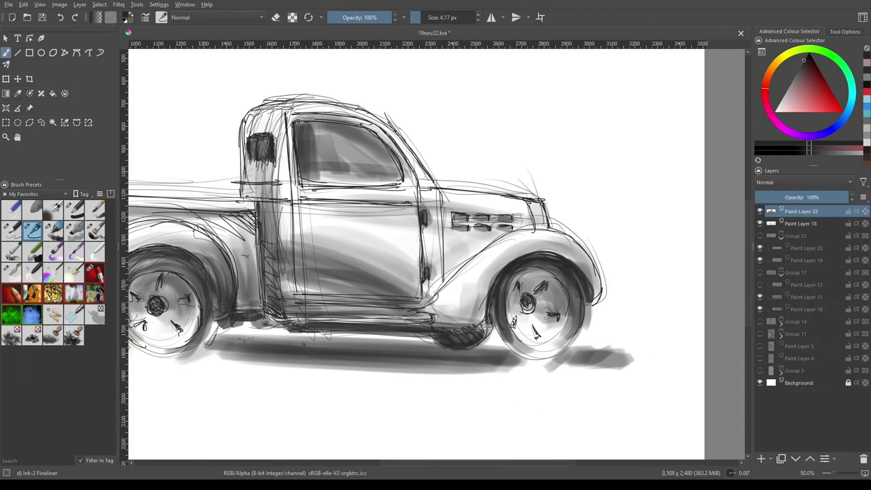
mouse_move(271, 65)
mouse_down()
mouse_move(372, 77)
mouse_move(403, 92)
mouse_up()
With Marker Dry, darken spokes on both wheels and the front tyre's outer rim
key(slash)
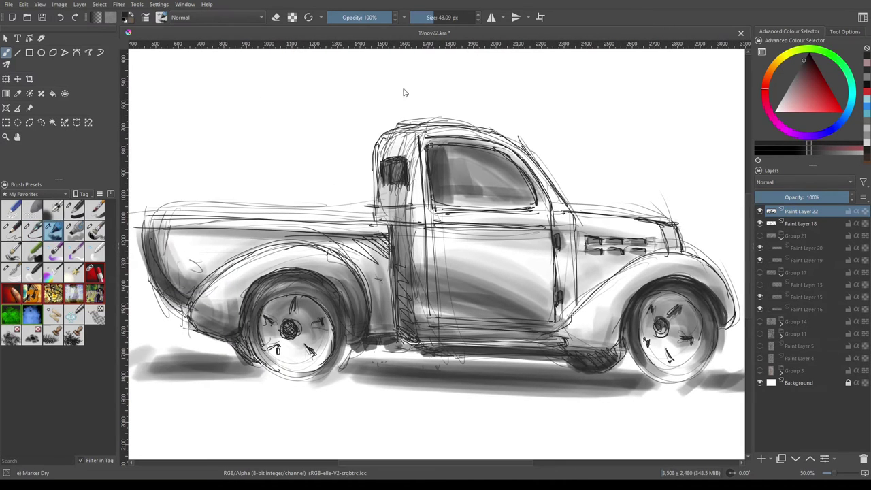
drag(292, 299, 295, 312)
drag(265, 320, 275, 329)
drag(669, 308, 681, 315)
mouse_move(658, 347)
mouse_down()
mouse_move(664, 362)
mouse_move(651, 350)
mouse_up()
drag(640, 320, 654, 372)
drag(714, 313, 701, 370)
Darken the ground shadow under and between the wheels, then erase shading under the rear wheel
mouse_move(332, 376)
mouse_down()
mouse_move(402, 378)
mouse_move(395, 385)
mouse_up()
mouse_move(264, 378)
mouse_down()
mouse_move(197, 373)
mouse_move(266, 385)
mouse_up()
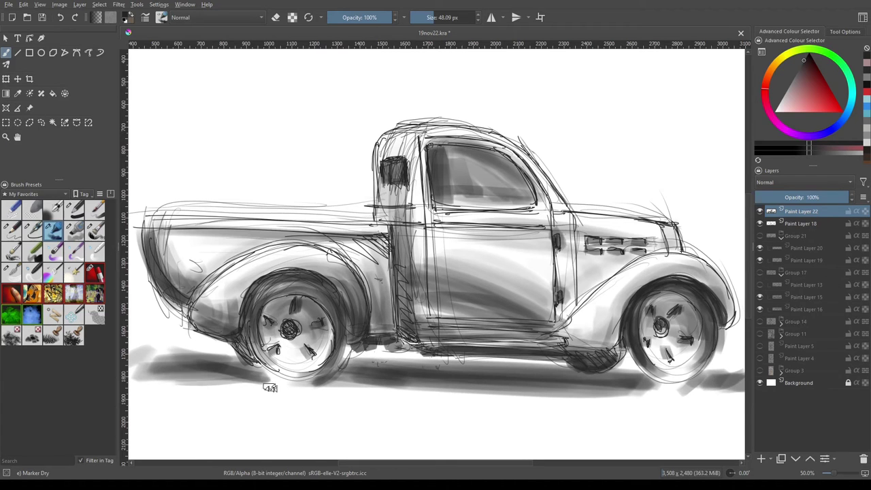
drag(181, 380, 286, 381)
mouse_move(560, 386)
mouse_down()
mouse_move(539, 366)
mouse_move(420, 318)
mouse_up()
drag(616, 318, 381, 314)
drag(524, 318, 402, 313)
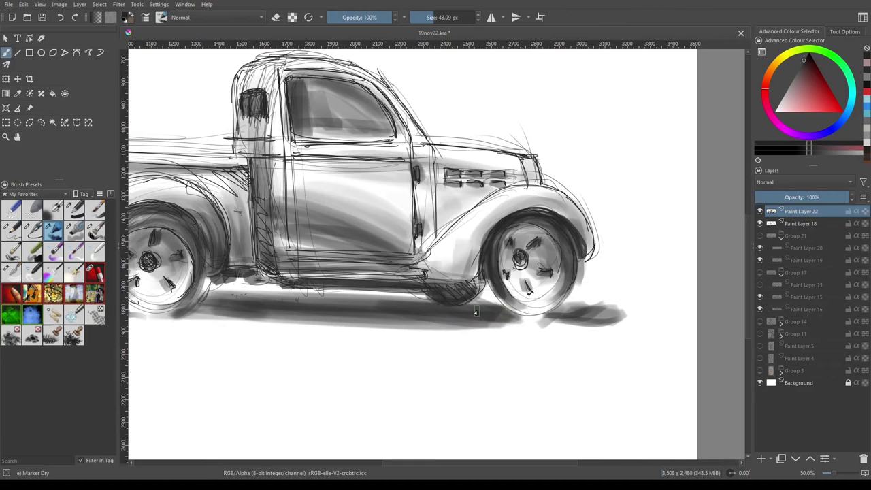
key(e)
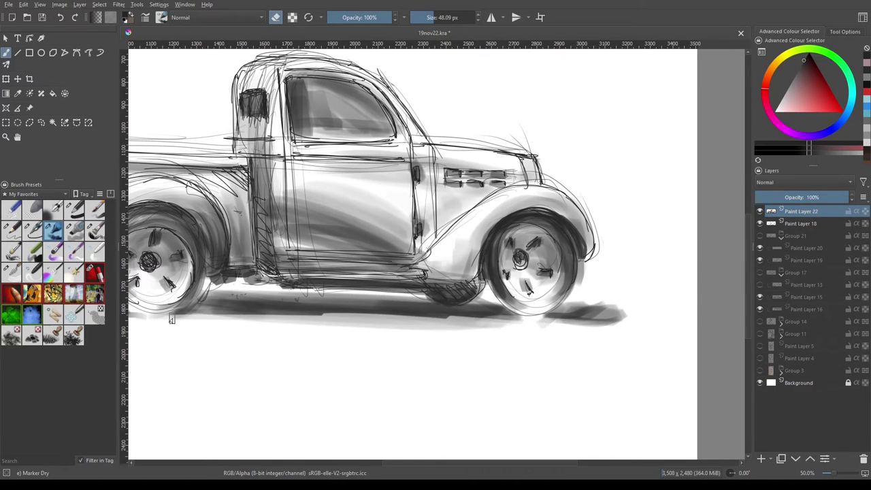
drag(184, 332, 320, 335)
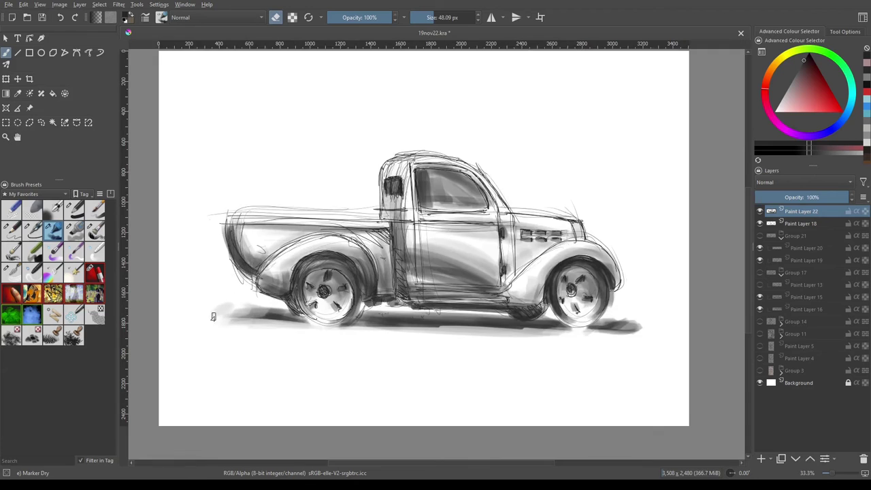
Return to painting mode and darken the shadow under the front wheel and the rear wheel arch
scroll(208, 327, down, 1)
scroll(553, 287, down, 1)
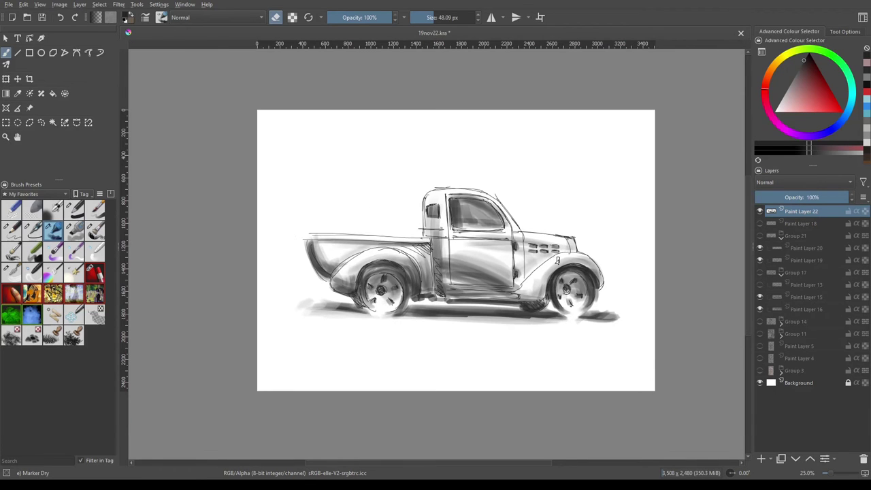
scroll(652, 233, up, 1)
key(e)
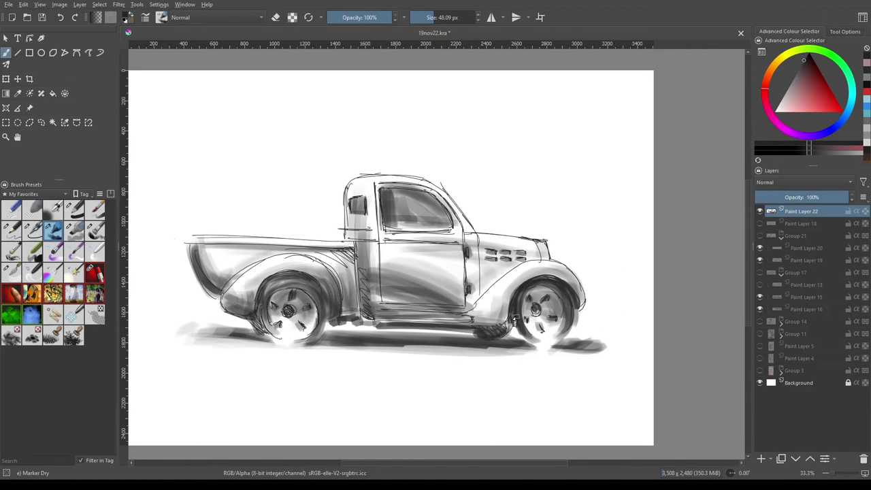
drag(512, 327, 471, 340)
mouse_move(317, 286)
mouse_down()
mouse_move(279, 275)
mouse_move(257, 335)
mouse_move(324, 327)
mouse_move(291, 333)
mouse_up()
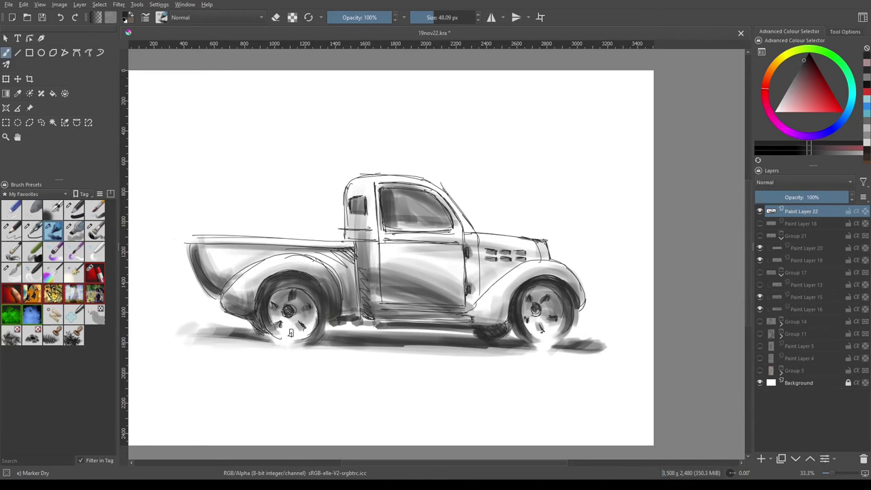
With the fineliner, hatch around the rear wheel arch and ink the running board
click(34, 233)
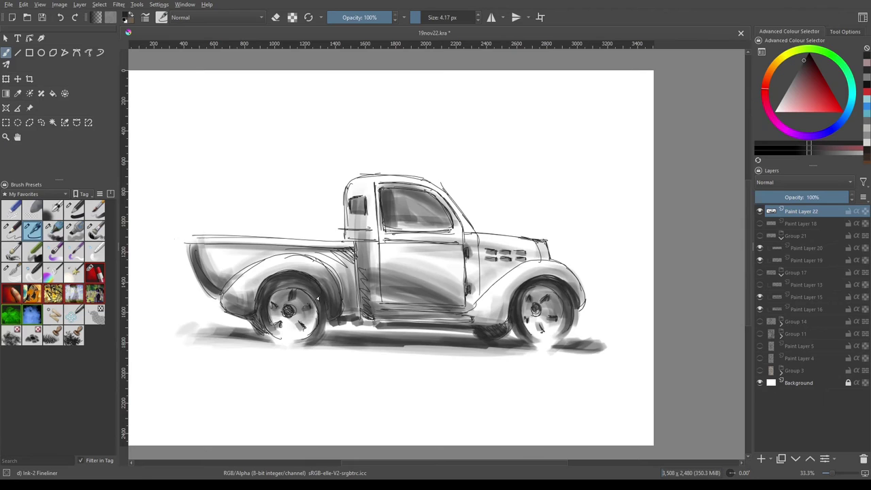
scroll(511, 213, up, 2)
mouse_move(269, 234)
mouse_down()
mouse_move(254, 319)
mouse_move(275, 345)
mouse_up()
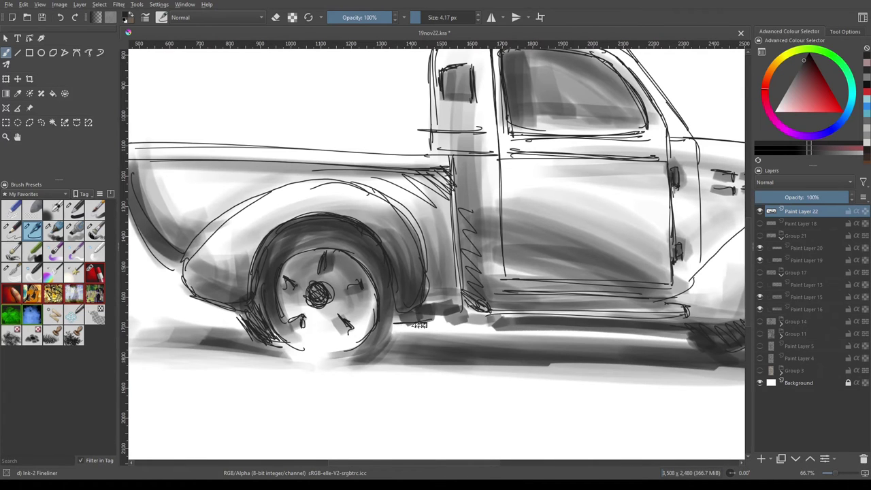
mouse_move(456, 300)
mouse_down()
mouse_move(482, 228)
mouse_move(490, 314)
mouse_up()
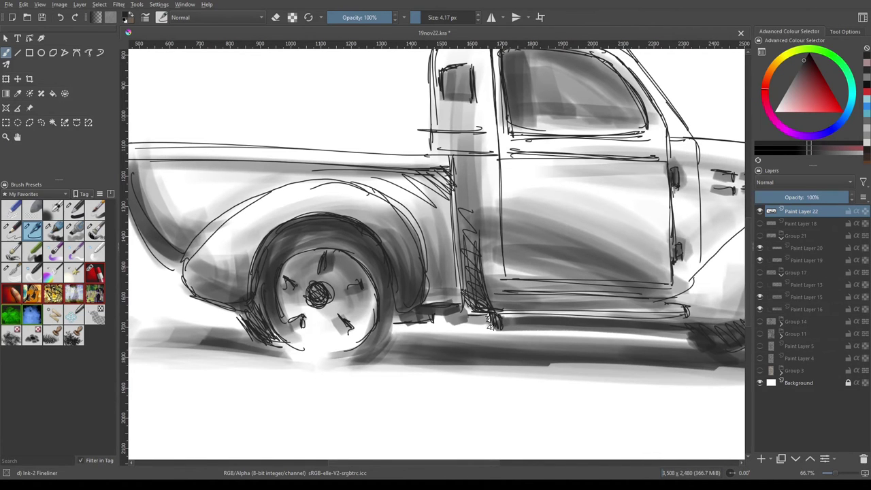
drag(545, 238, 354, 238)
drag(325, 312, 487, 311)
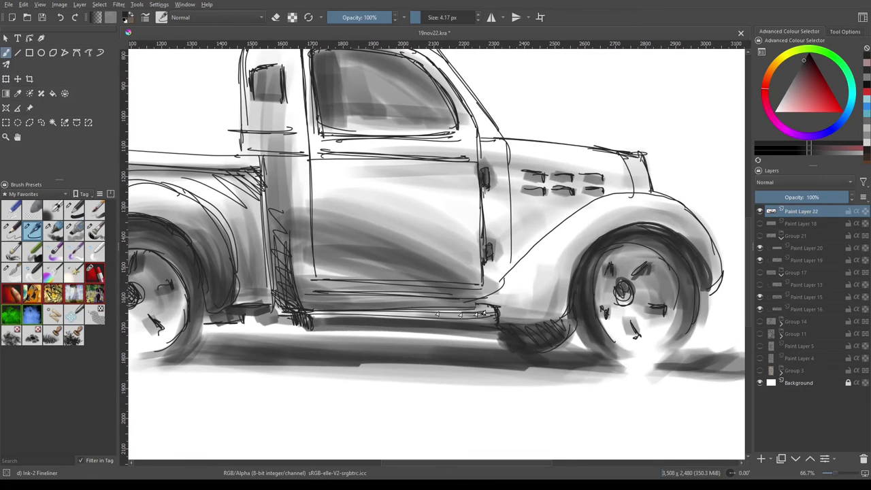
drag(294, 309, 487, 307)
mouse_move(321, 314)
mouse_down()
mouse_move(494, 315)
mouse_move(332, 308)
mouse_up()
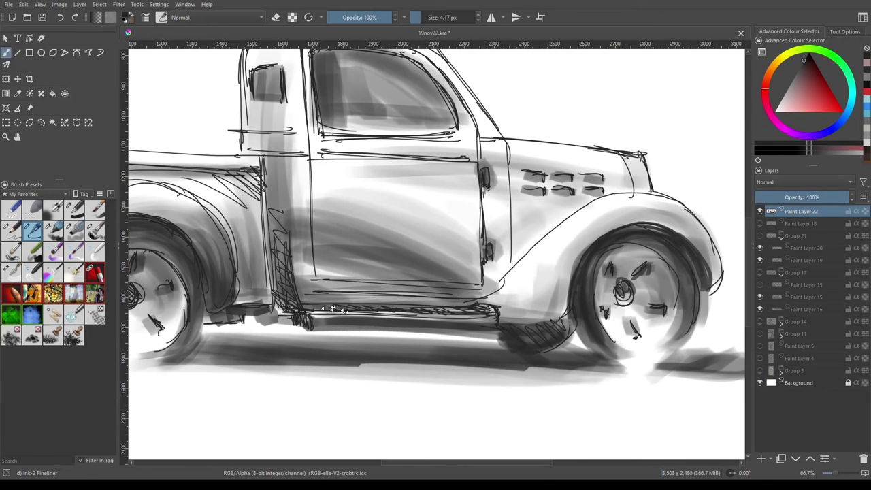
Ink the door's lower edge, running-board step and front wheel arch edges, then zoom out to 25%
drag(484, 286, 305, 286)
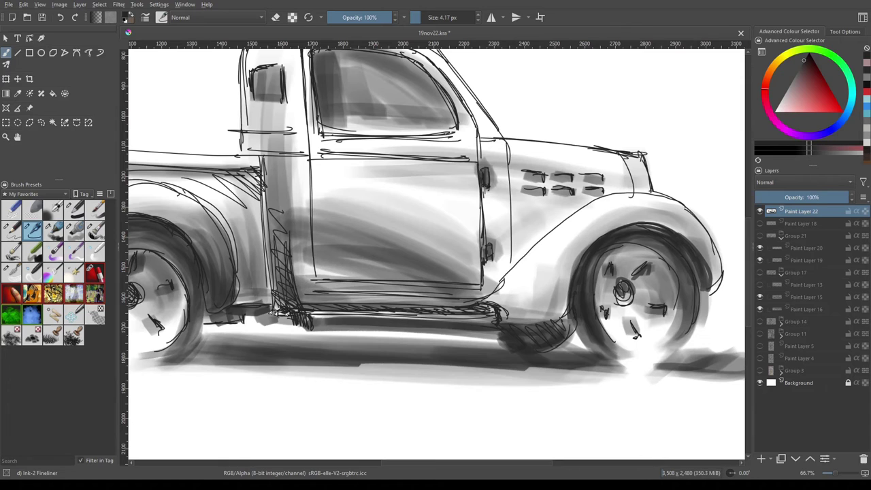
drag(279, 314, 235, 318)
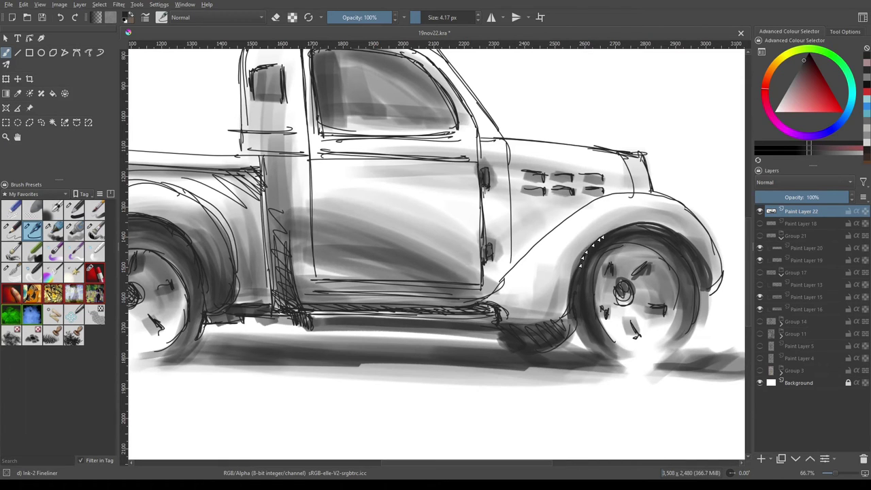
drag(651, 226, 598, 237)
drag(708, 259, 700, 290)
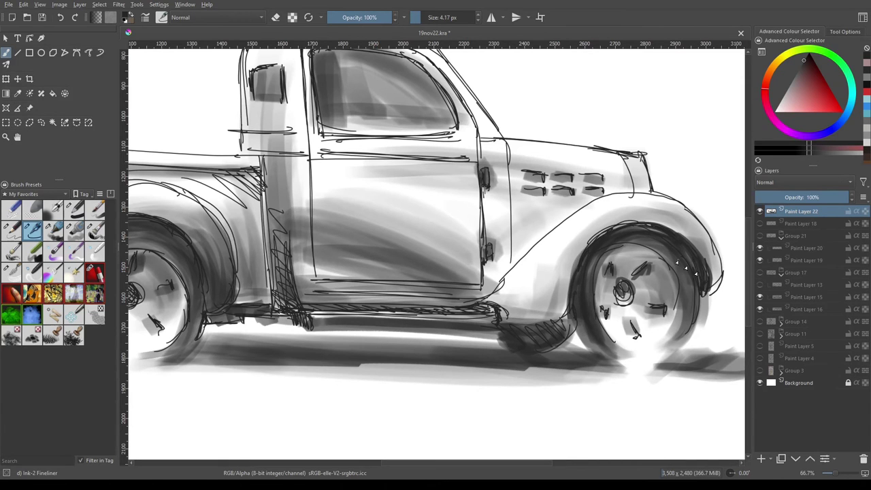
key(minus)
key(minus)
key(plus)
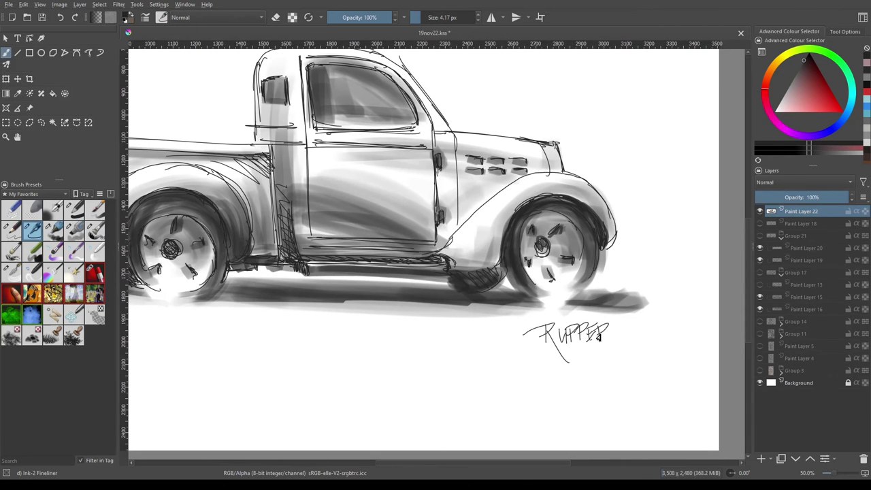
key(minus)
key(minus)
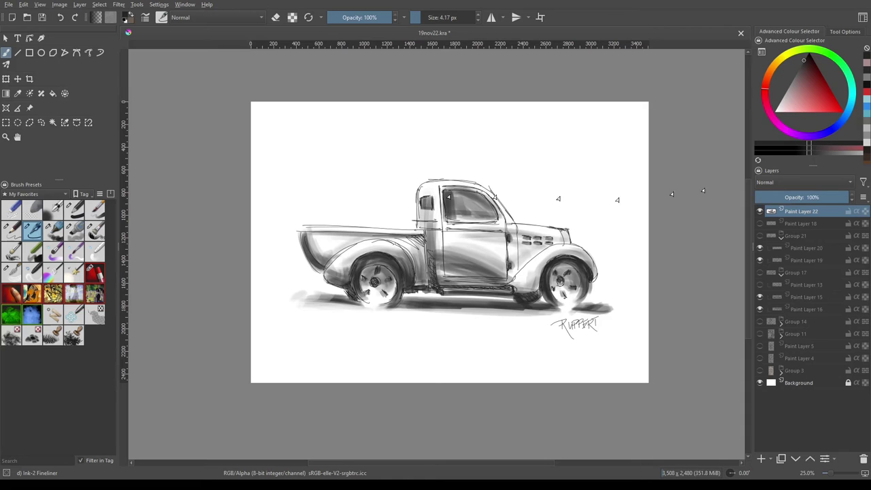
With the Pencil-2 preset in white, streak light highlights across the windshield
click(11, 230)
key(plus)
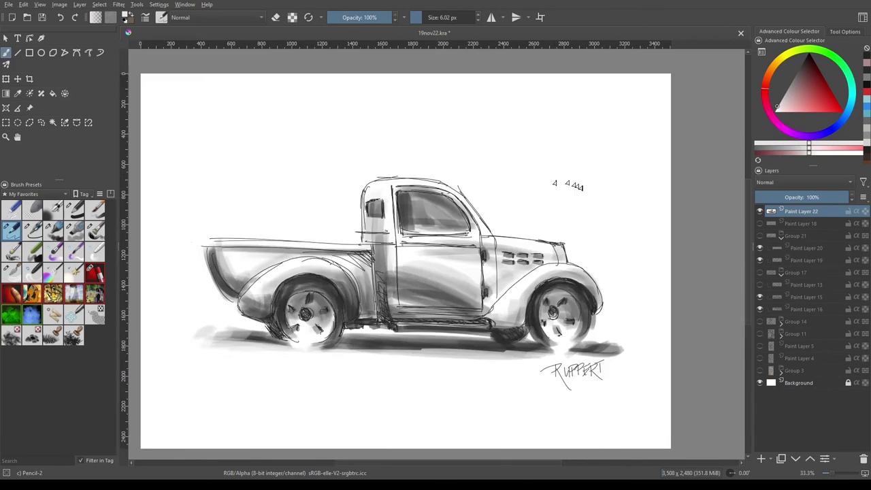
key(plus)
key(plus)
drag(422, 158, 507, 216)
drag(405, 167, 514, 221)
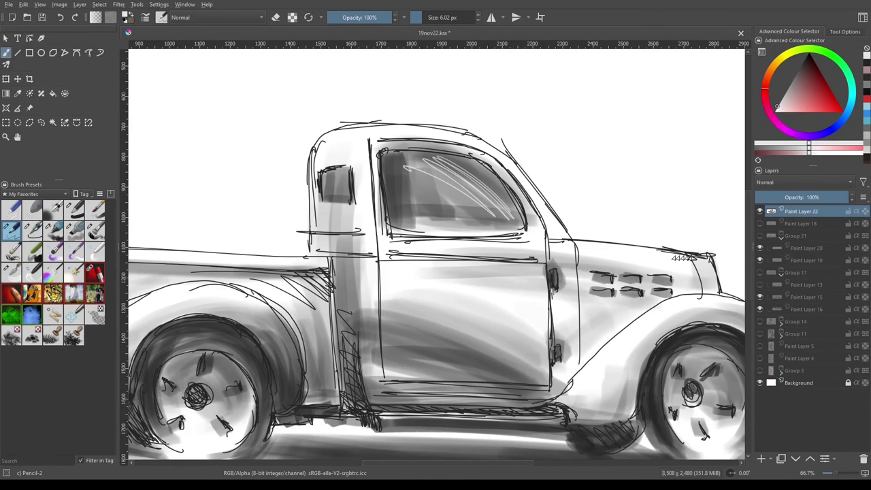
Fill the front fender vents with light white pencil highlights
drag(199, 408, 269, 323)
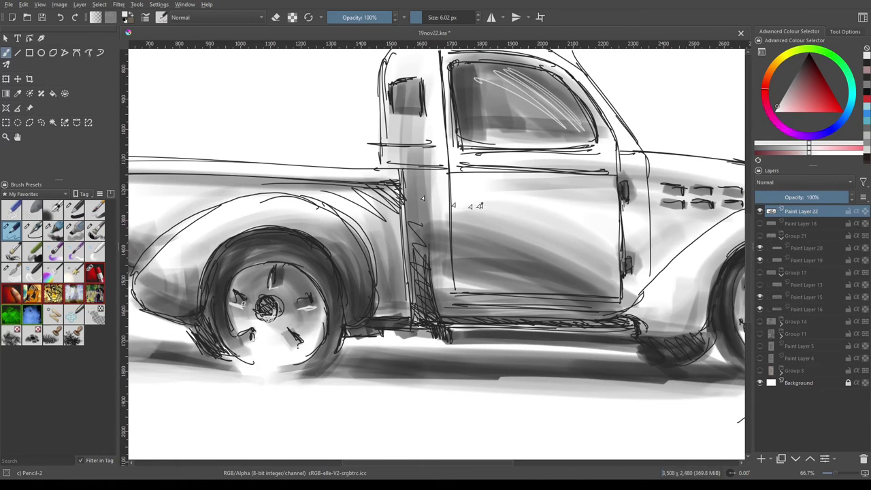
drag(480, 205, 255, 232)
scroll(459, 215, up, 2)
drag(432, 214, 472, 218)
drag(534, 218, 493, 217)
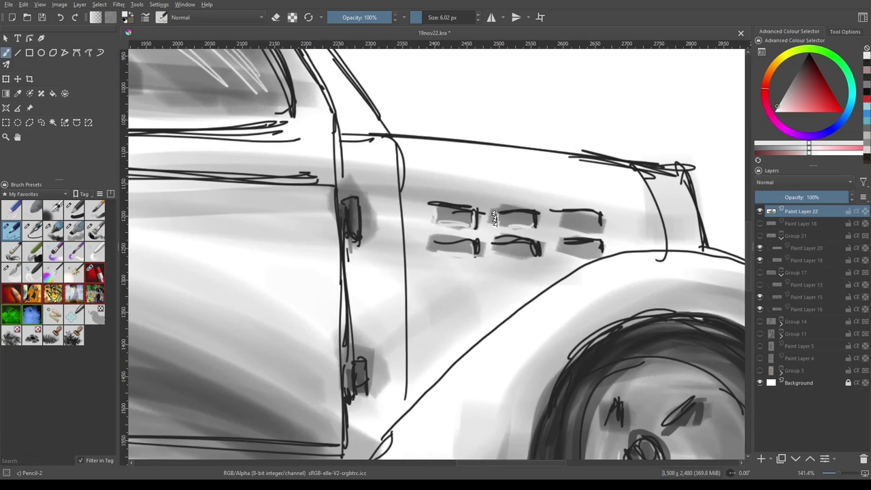
drag(494, 256, 591, 259)
Pick out the front wheel's hub and lug bolts with white highlights, then zoom out
mouse_move(556, 221)
mouse_down()
mouse_move(595, 218)
mouse_move(533, 118)
mouse_up()
drag(661, 297, 644, 323)
mouse_move(690, 388)
mouse_down()
mouse_move(685, 405)
mouse_move(645, 330)
mouse_move(654, 355)
mouse_up()
drag(597, 341, 587, 366)
drag(553, 314, 547, 328)
drag(562, 218, 558, 245)
drag(606, 274, 570, 294)
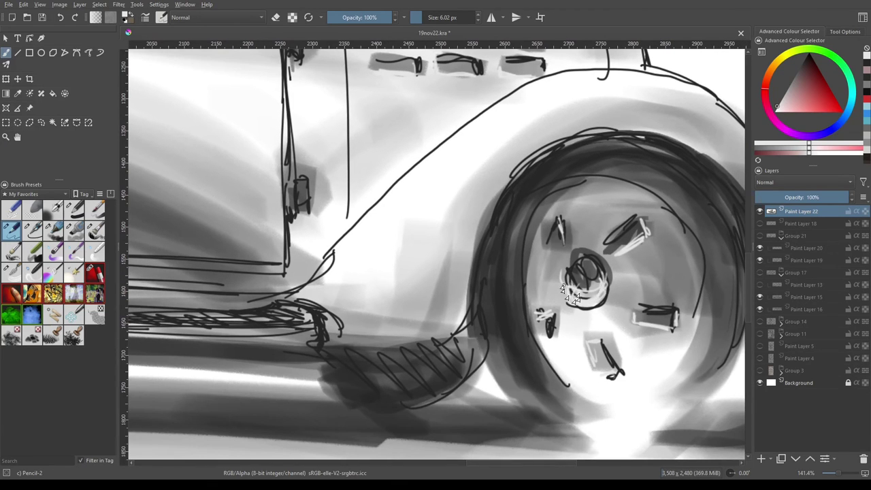
scroll(563, 290, down, 3)
scroll(531, 255, down, 1)
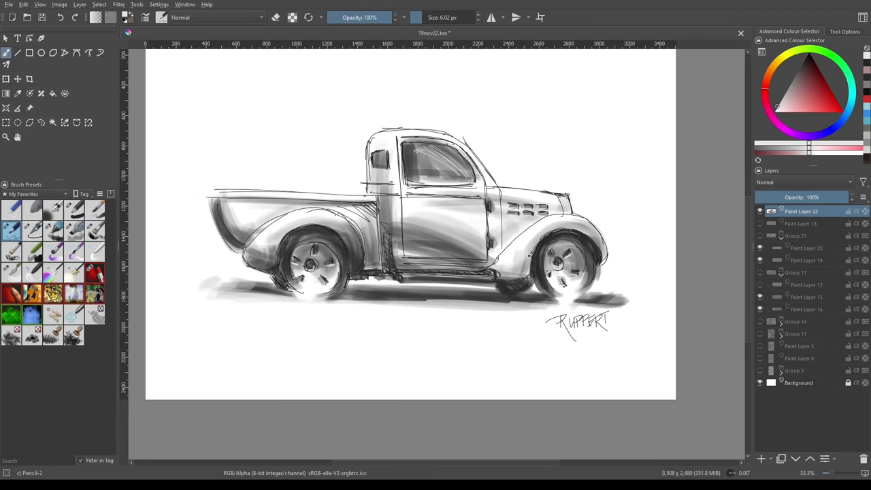
With the Ink-2 Fineliner preset, ink a curve across the lower door and a window stroke
click(32, 230)
scroll(687, 109, up, 2)
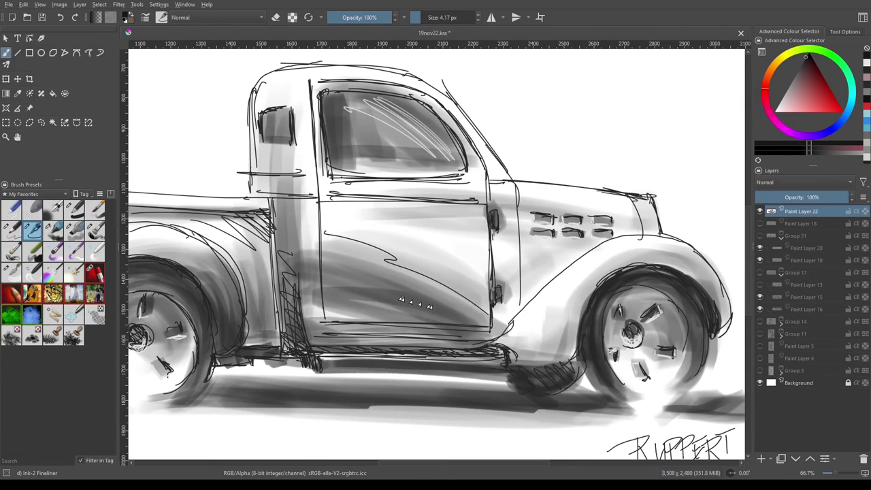
drag(463, 319, 324, 293)
drag(346, 95, 362, 162)
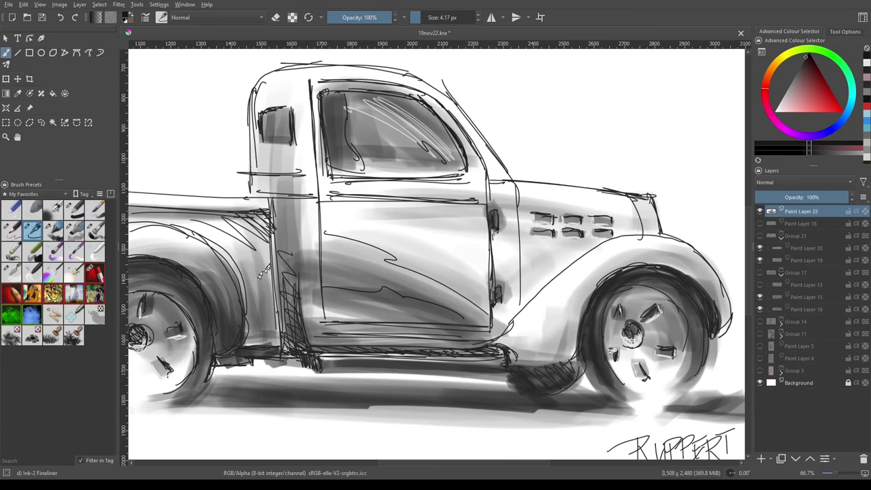
Darken the cab's rear pillar with dense fineliner hatching
drag(281, 247, 299, 269)
drag(276, 207, 296, 282)
drag(271, 252, 306, 348)
drag(276, 224, 285, 350)
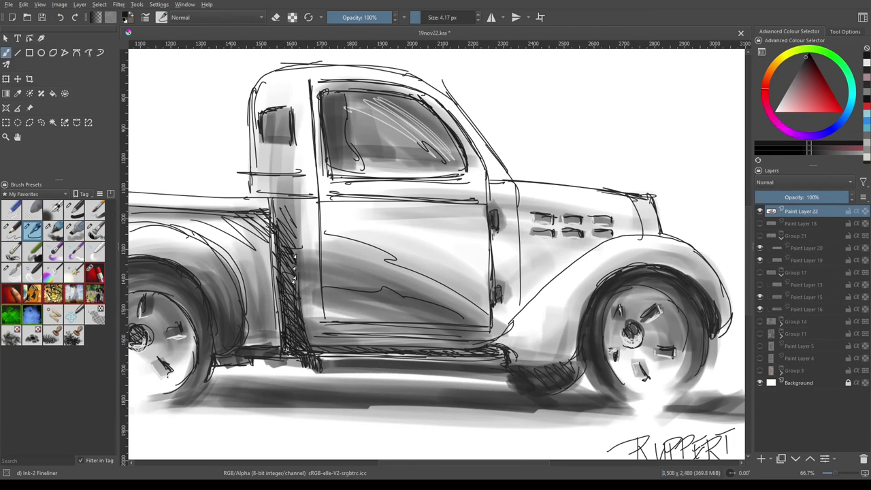
mouse_move(292, 279)
mouse_down()
mouse_move(329, 354)
mouse_move(422, 279)
mouse_up()
mouse_move(365, 143)
mouse_down()
mouse_move(382, 314)
mouse_move(422, 306)
mouse_move(609, 315)
mouse_move(408, 313)
mouse_move(320, 286)
mouse_move(306, 245)
mouse_move(367, 257)
mouse_up()
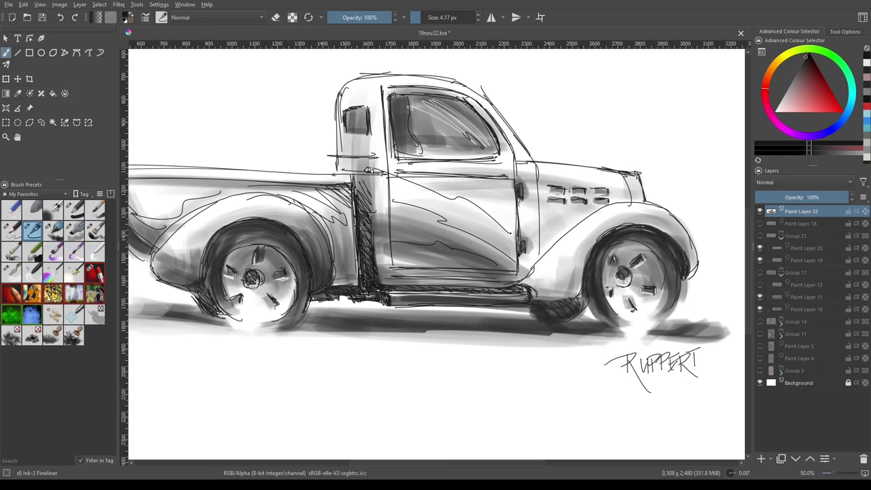
Ink contour lines along the door top, front and rear fenders and hood, undoing stray ticks
drag(391, 174, 511, 178)
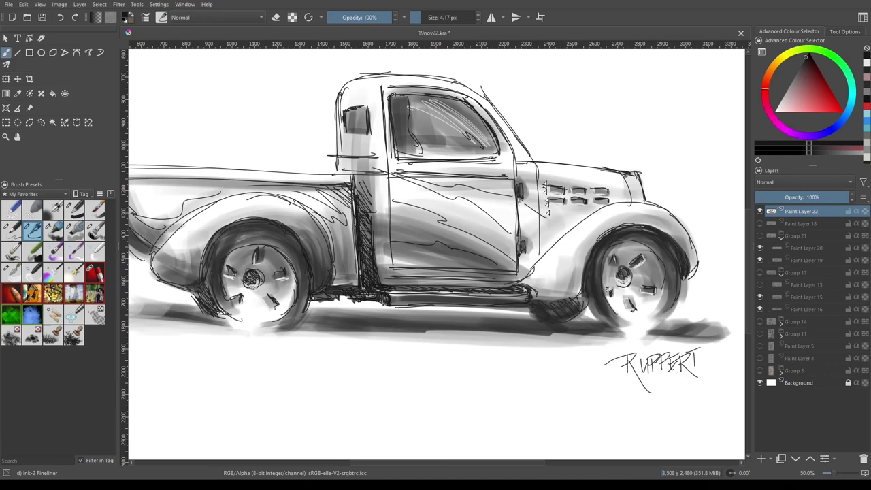
drag(643, 206, 540, 271)
drag(209, 233, 153, 260)
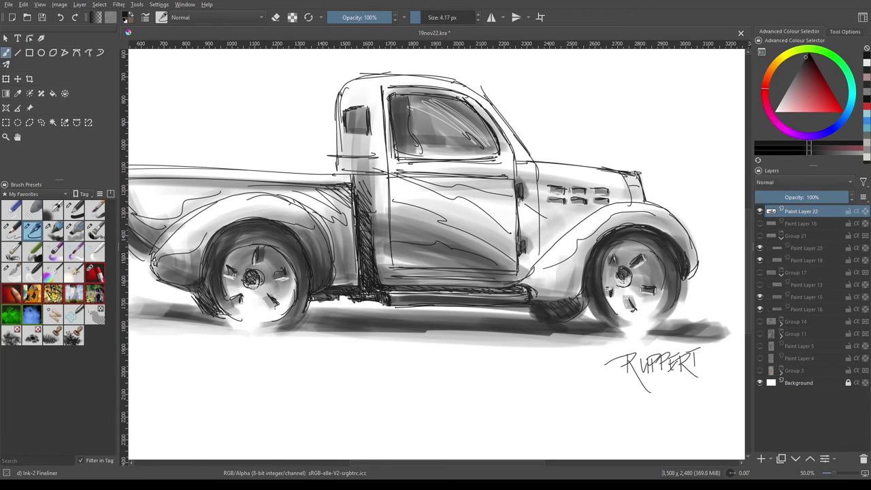
drag(616, 185, 537, 177)
key(ctrl+z)
Retrace the cab window outline heavily and ink the grille strokes and door's front edge
mouse_move(408, 126)
mouse_down()
mouse_move(450, 160)
mouse_move(395, 161)
mouse_move(436, 95)
mouse_move(494, 161)
mouse_up()
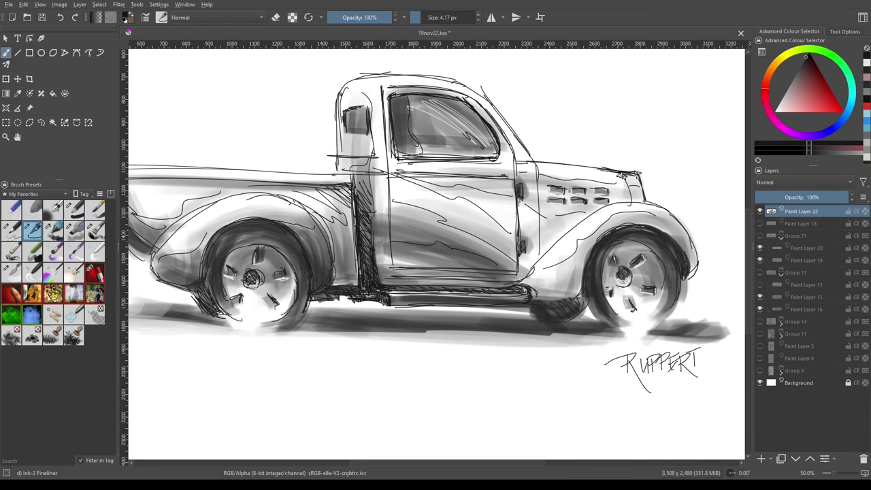
drag(621, 175, 620, 202)
drag(538, 163, 539, 266)
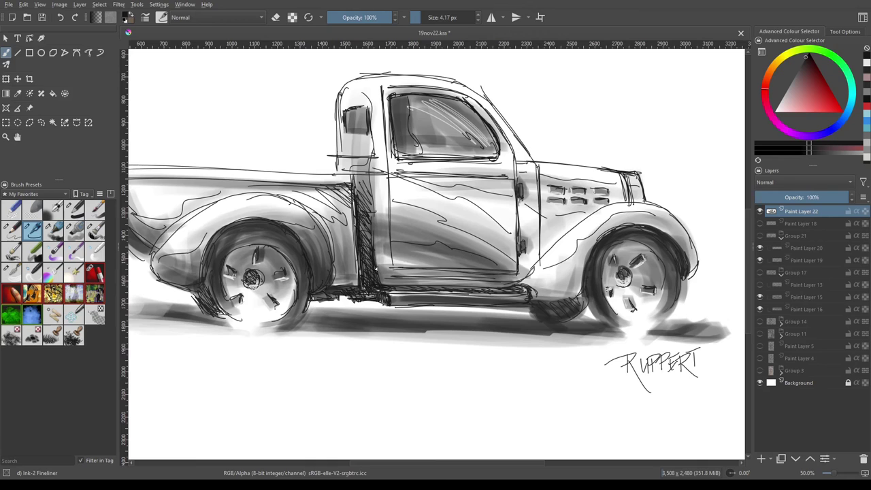
click(11, 230)
In white, highlight the door's bottom and top edges and the cab window sill
key(x)
mouse_move(388, 275)
mouse_down()
mouse_move(512, 272)
mouse_move(502, 275)
mouse_up()
drag(520, 257, 520, 241)
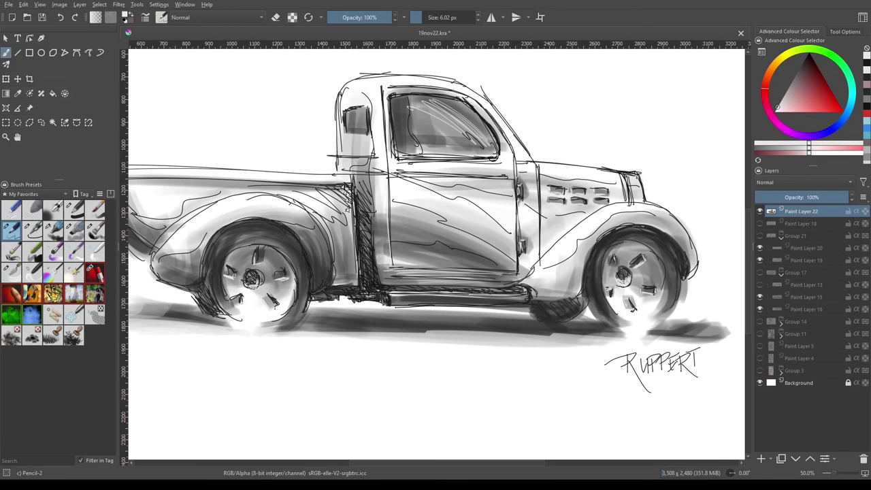
drag(403, 174, 507, 177)
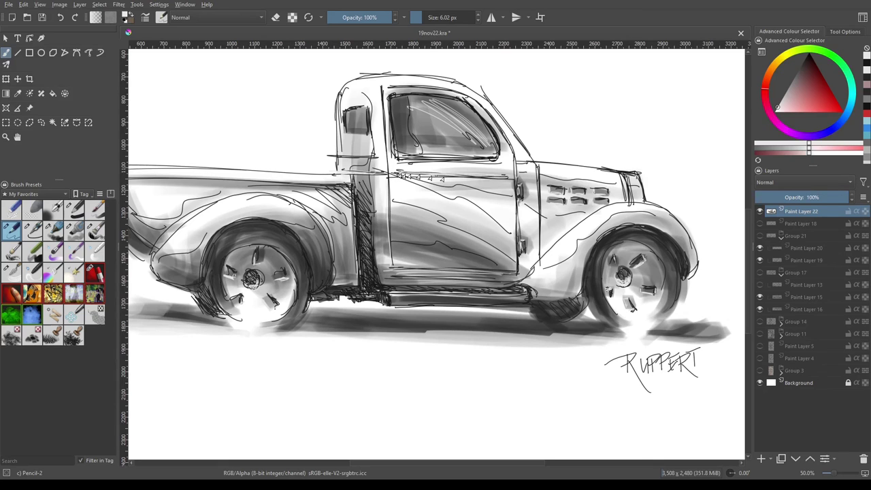
drag(407, 156, 473, 157)
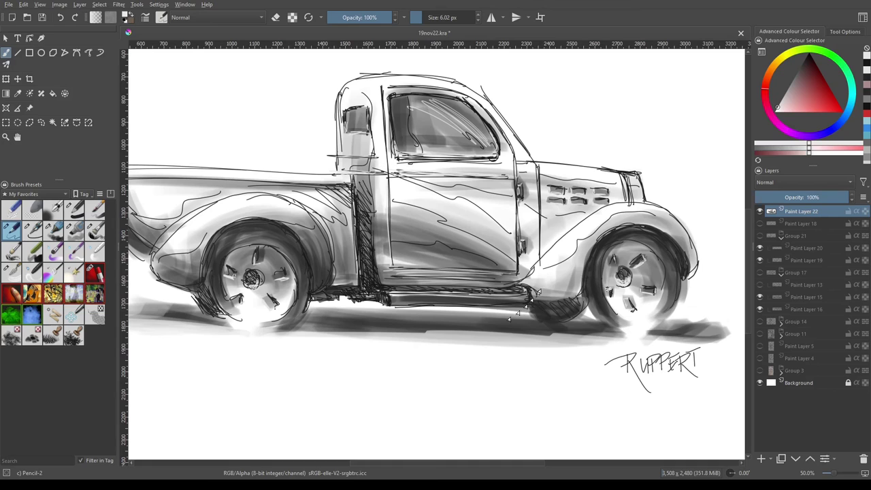
Scribble white highlights on both tyres' tops and the windshield, then zoom out
drag(603, 242, 593, 272)
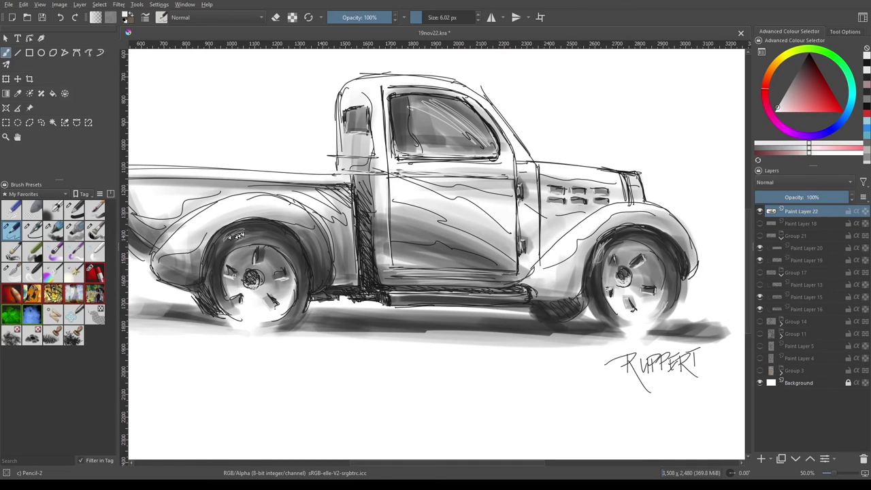
mouse_move(238, 234)
mouse_down()
mouse_move(248, 258)
mouse_move(218, 262)
mouse_up()
drag(613, 238, 594, 259)
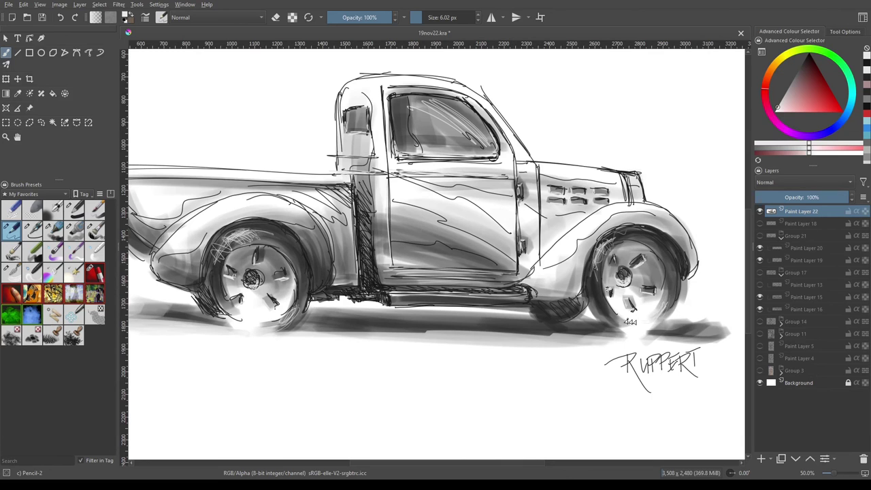
scroll(630, 322, down, 5)
scroll(373, 156, up, 5)
drag(370, 151, 382, 204)
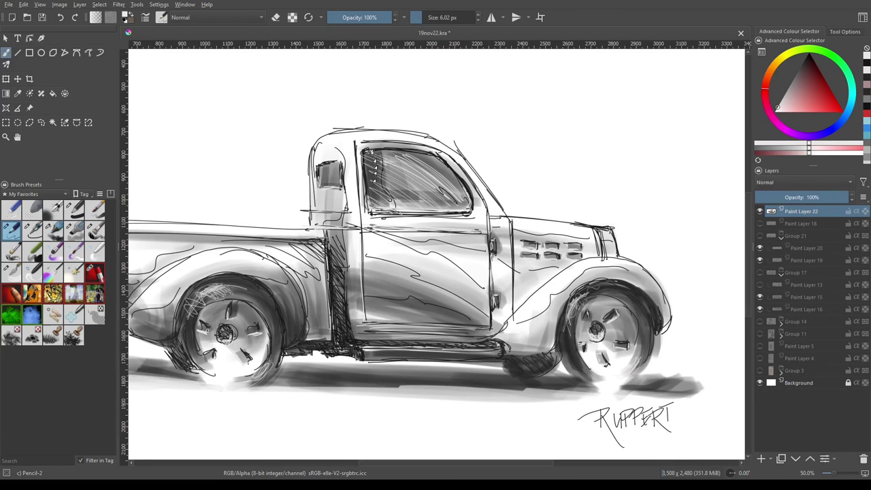
scroll(363, 182, down, 2)
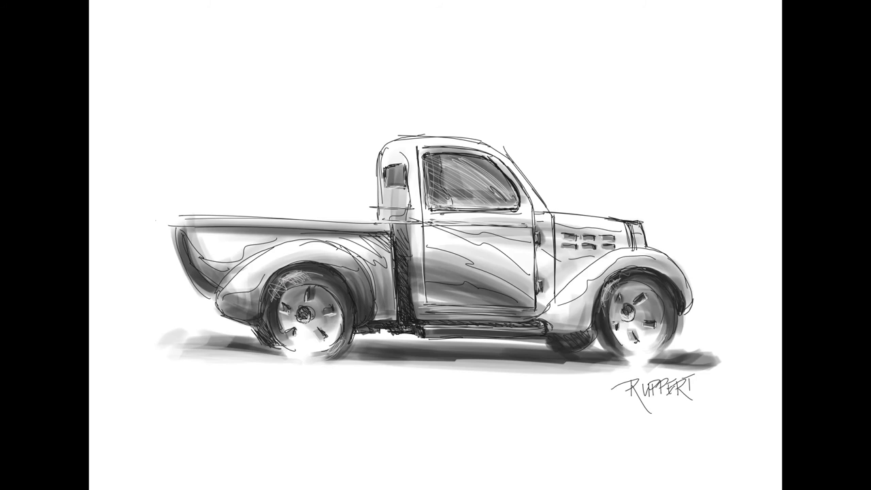